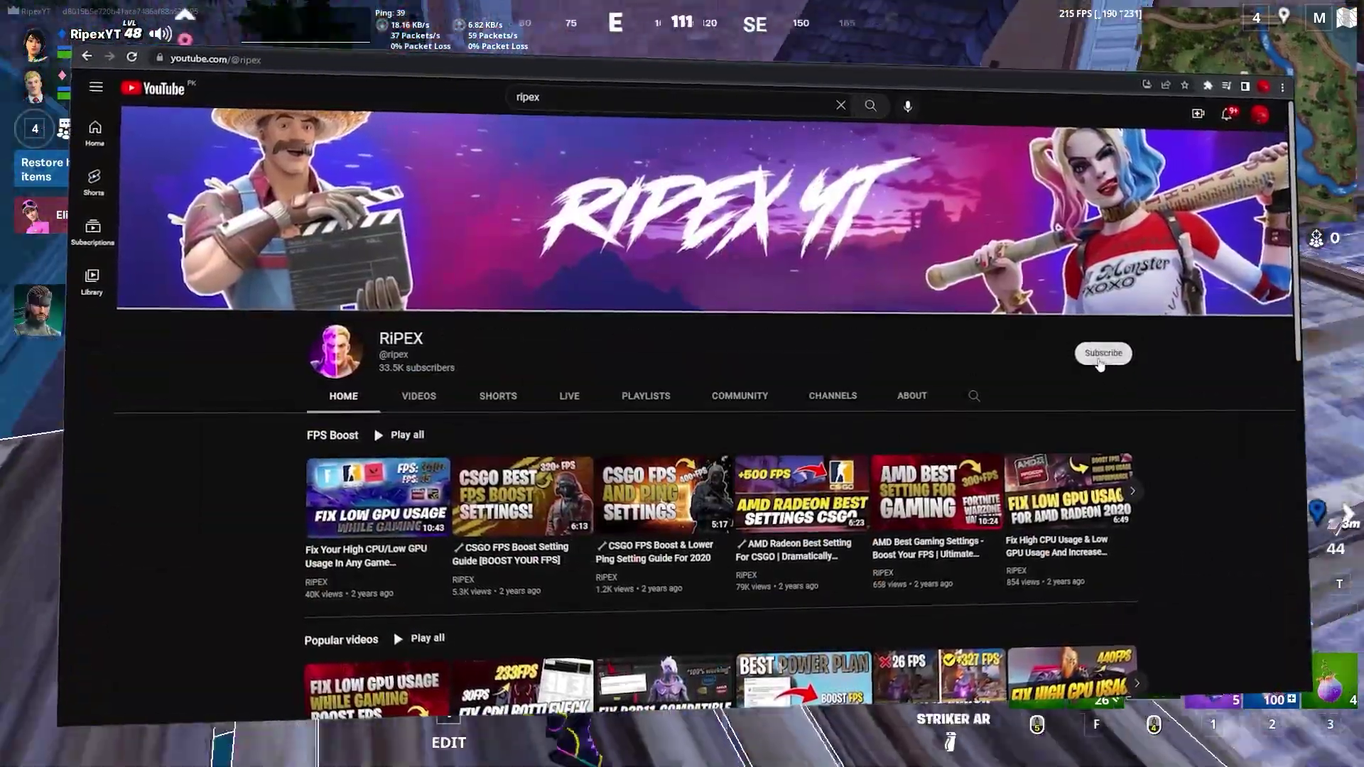
Step: Subscribe to the FPS-boost channel and set its notification bell to All
click(1100, 359)
click(1133, 355)
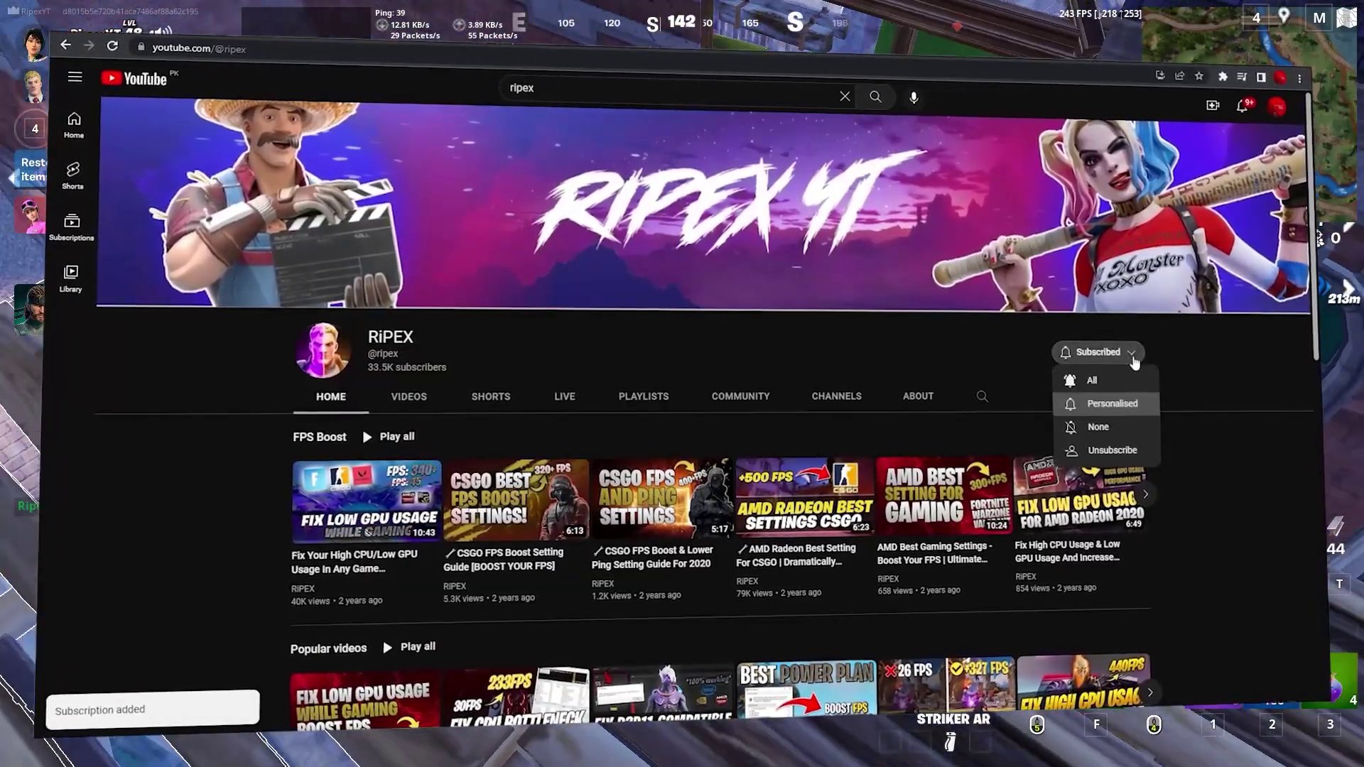
click(1090, 381)
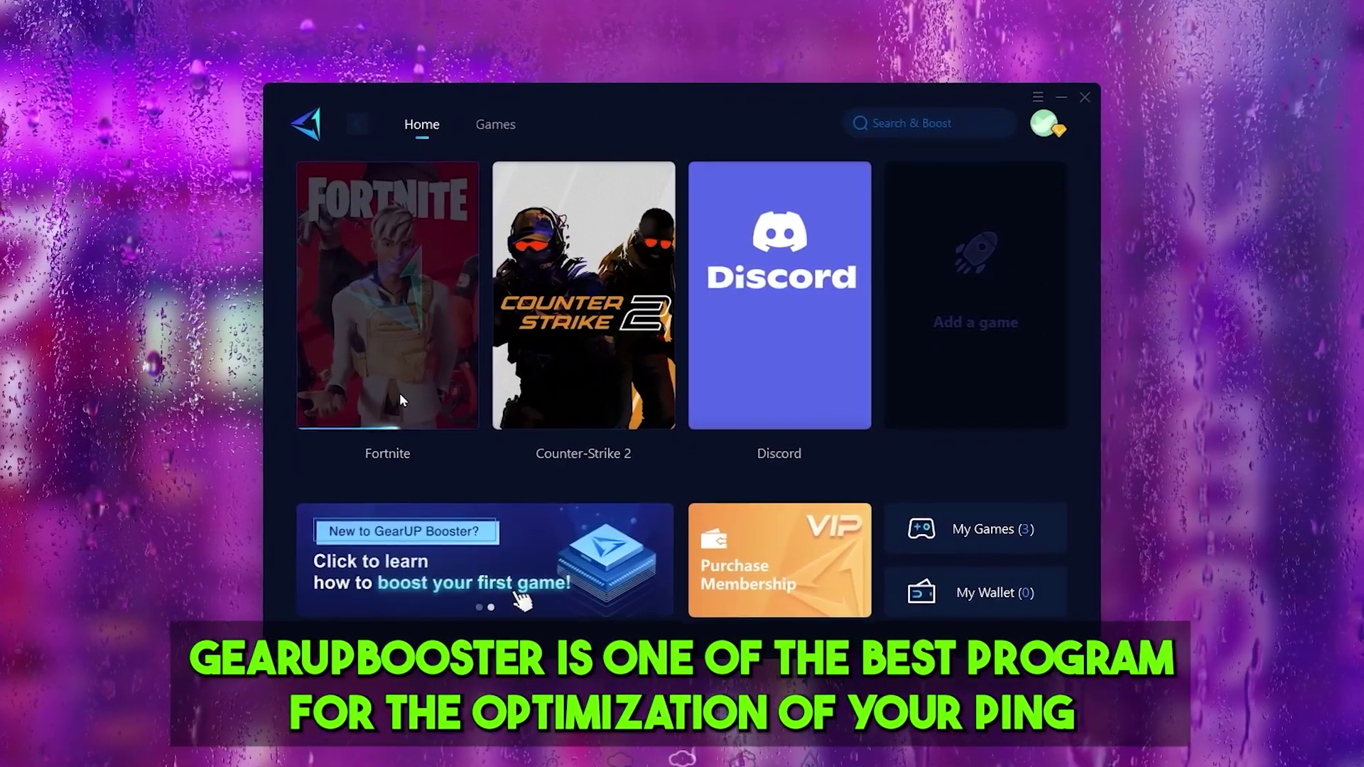
Step: Open the Fortnite boost page in GearUP Booster and scroll through the Dubai server nodes
click(400, 398)
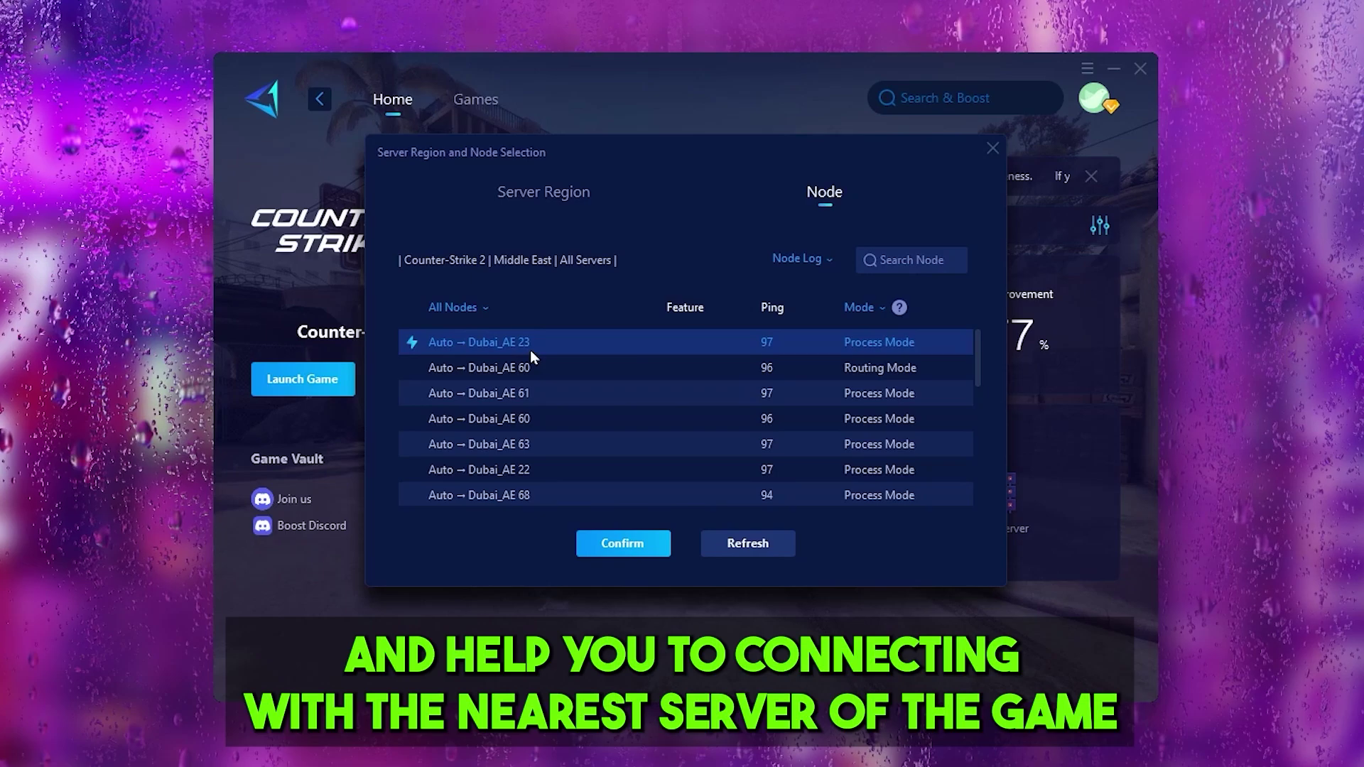
scroll(490, 383, down, 10)
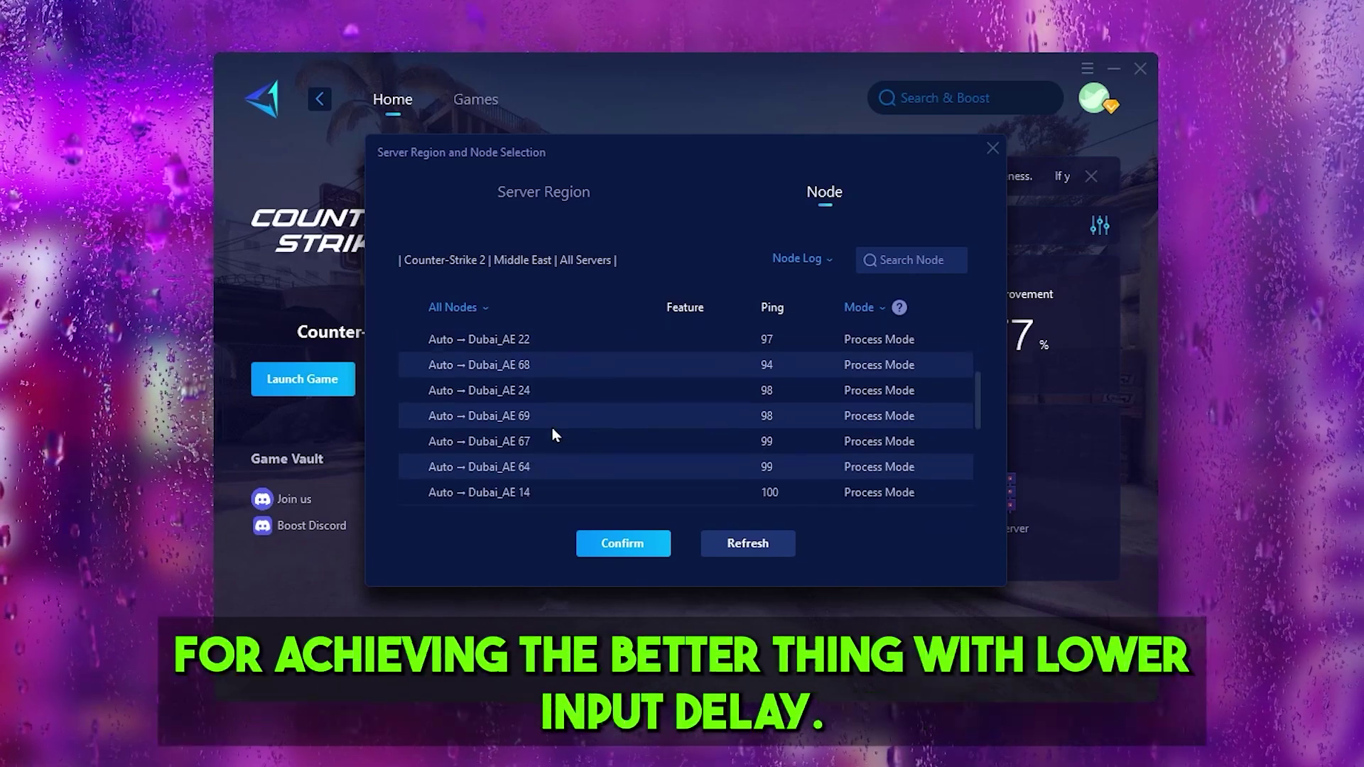
scroll(561, 423, down, 2)
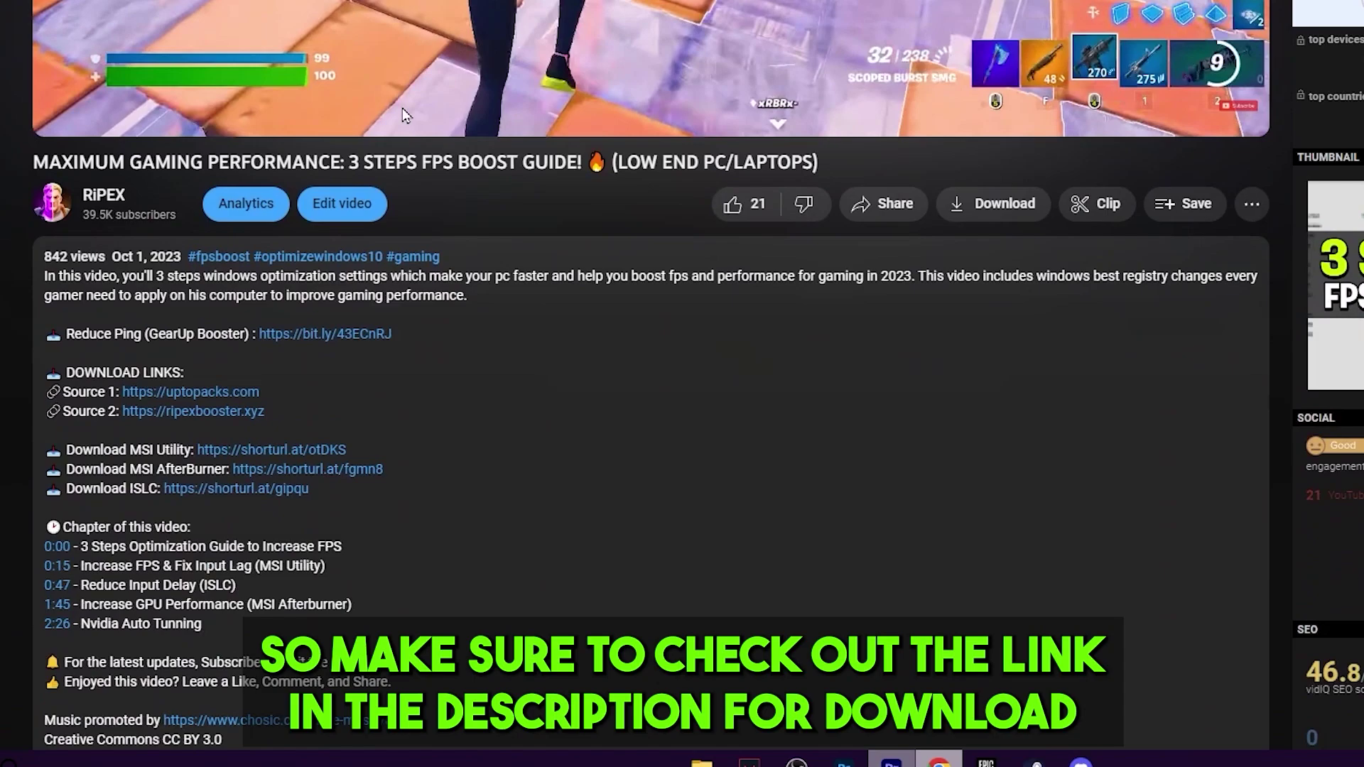
scroll(369, 213, down, 1)
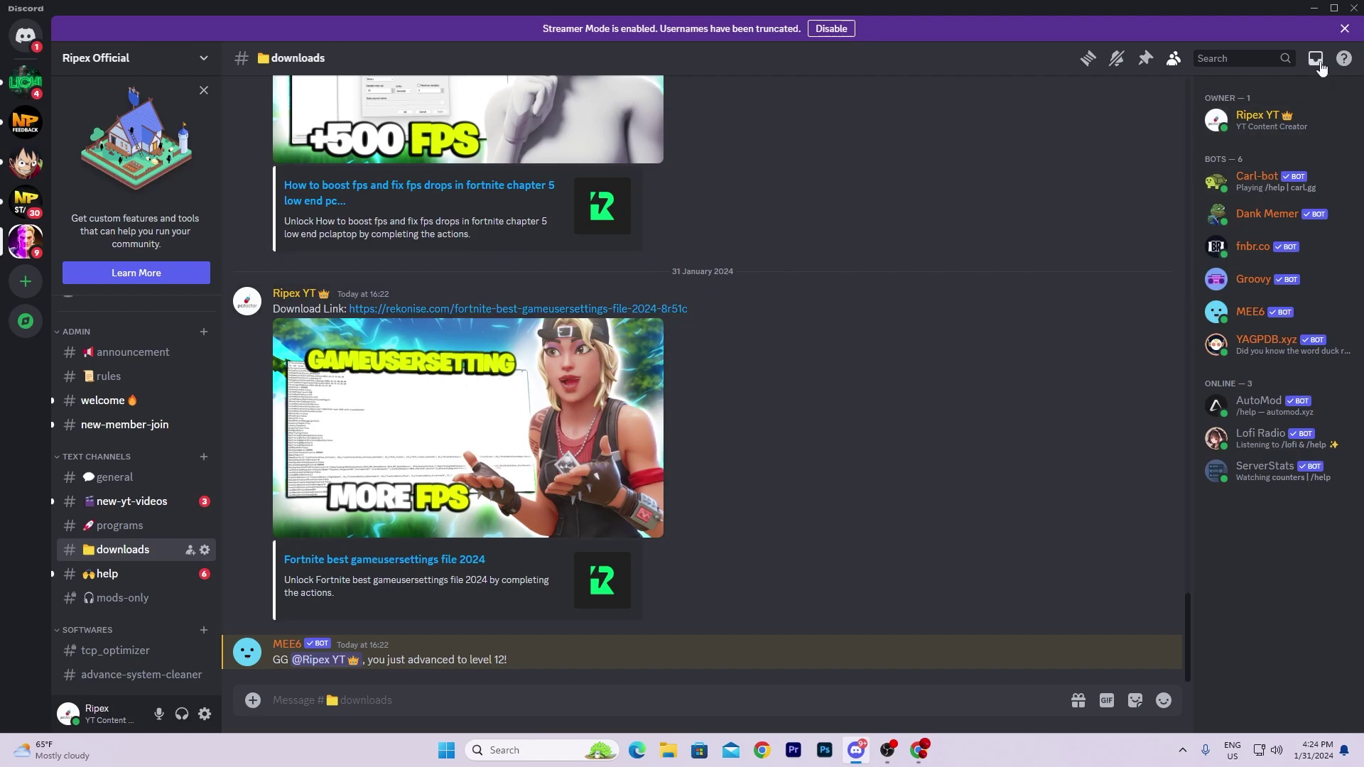
Step: Minimize Discord to reveal the desktop with the three settings folders
click(1313, 8)
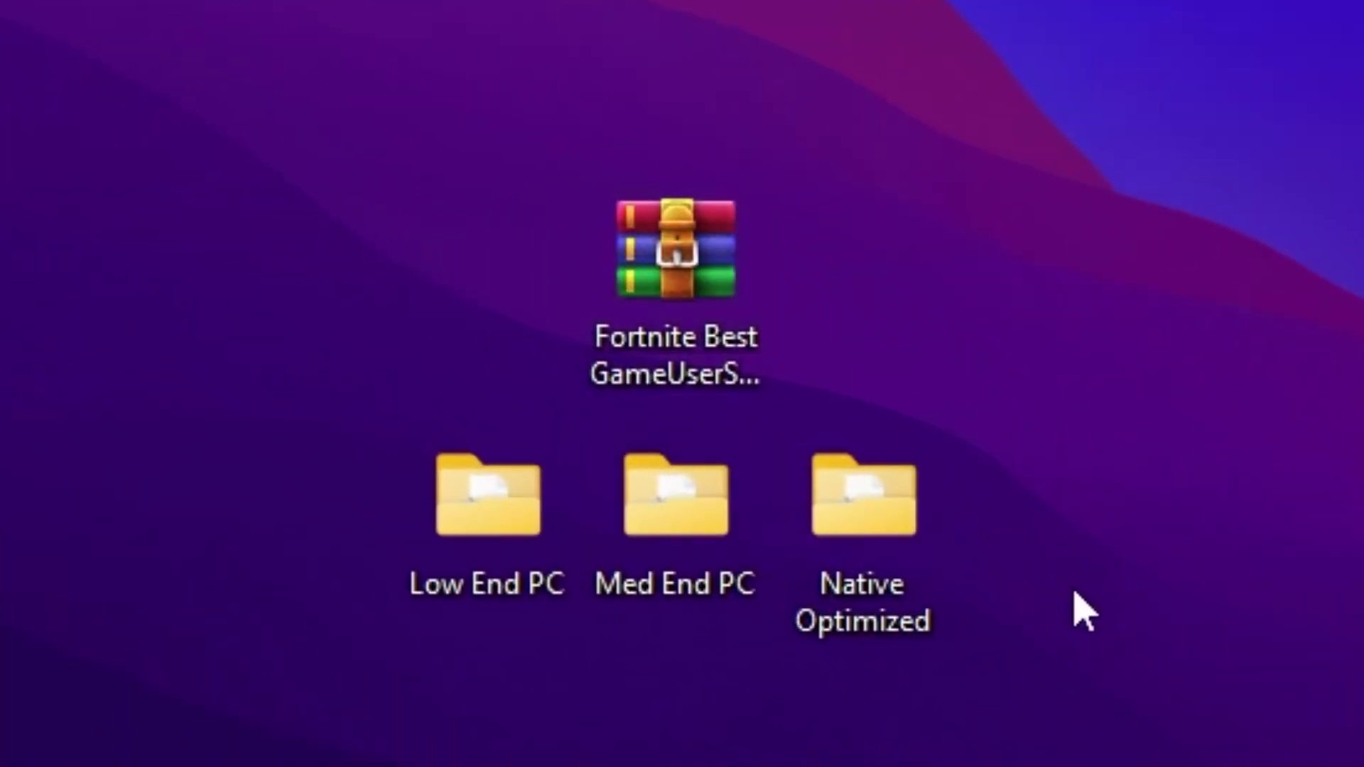
Step: Select the three settings folders on the desktop, then clear the selection
drag(1176, 606, 391, 486)
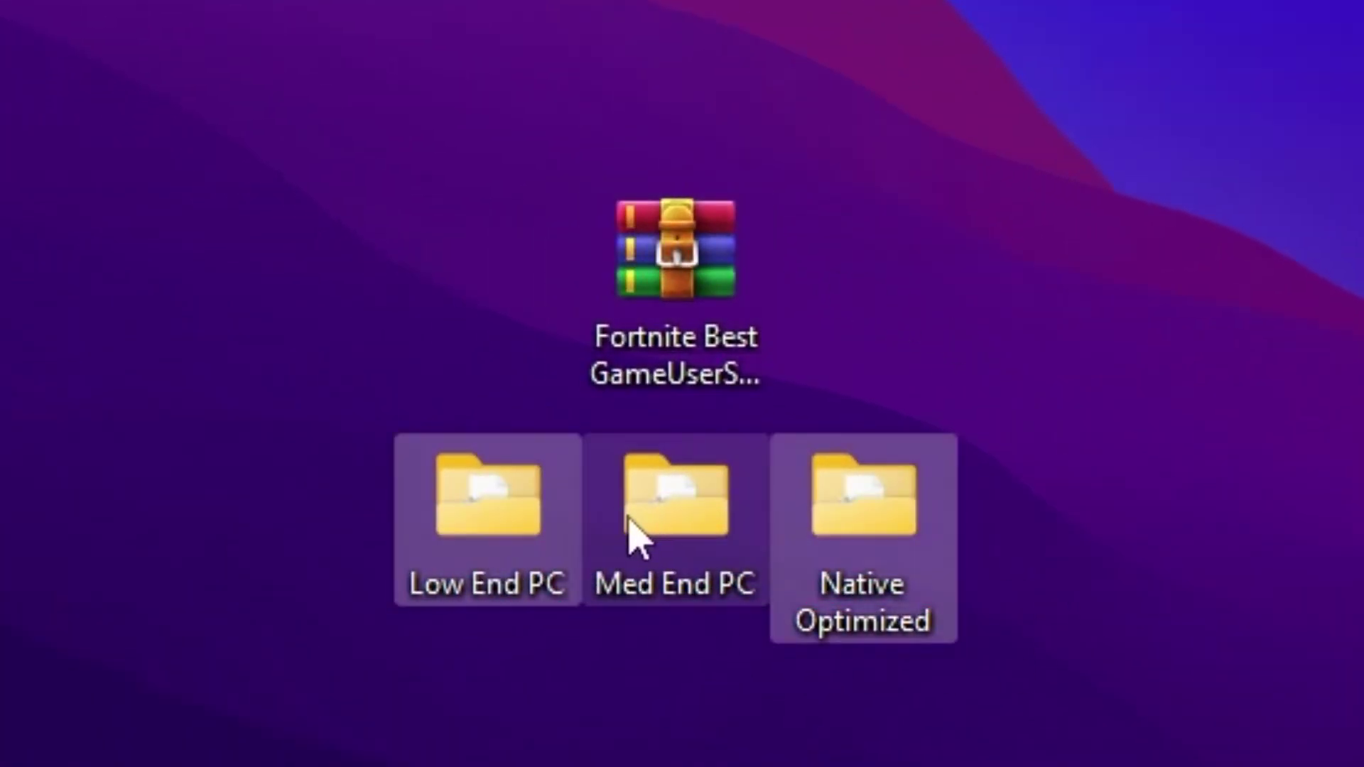
mouse_move(529, 608)
mouse_move(795, 542)
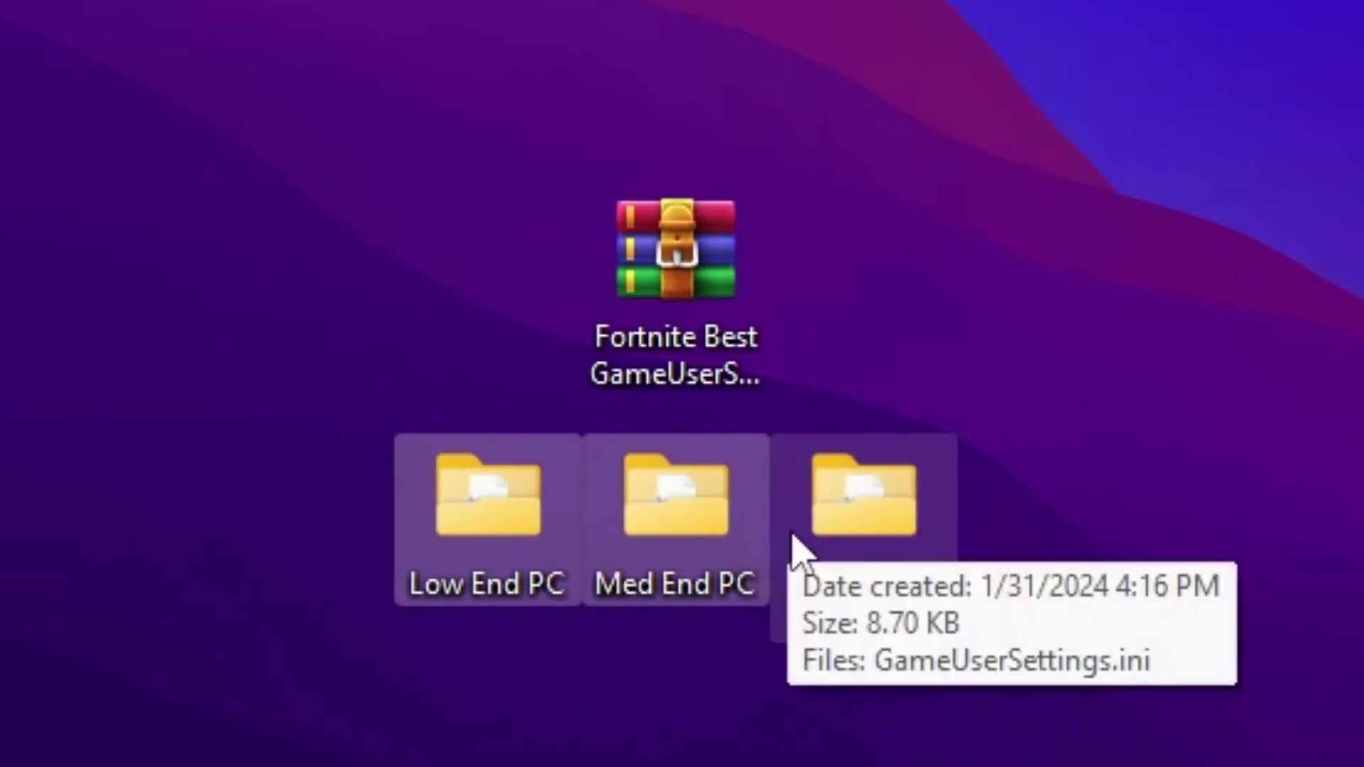
click(1264, 449)
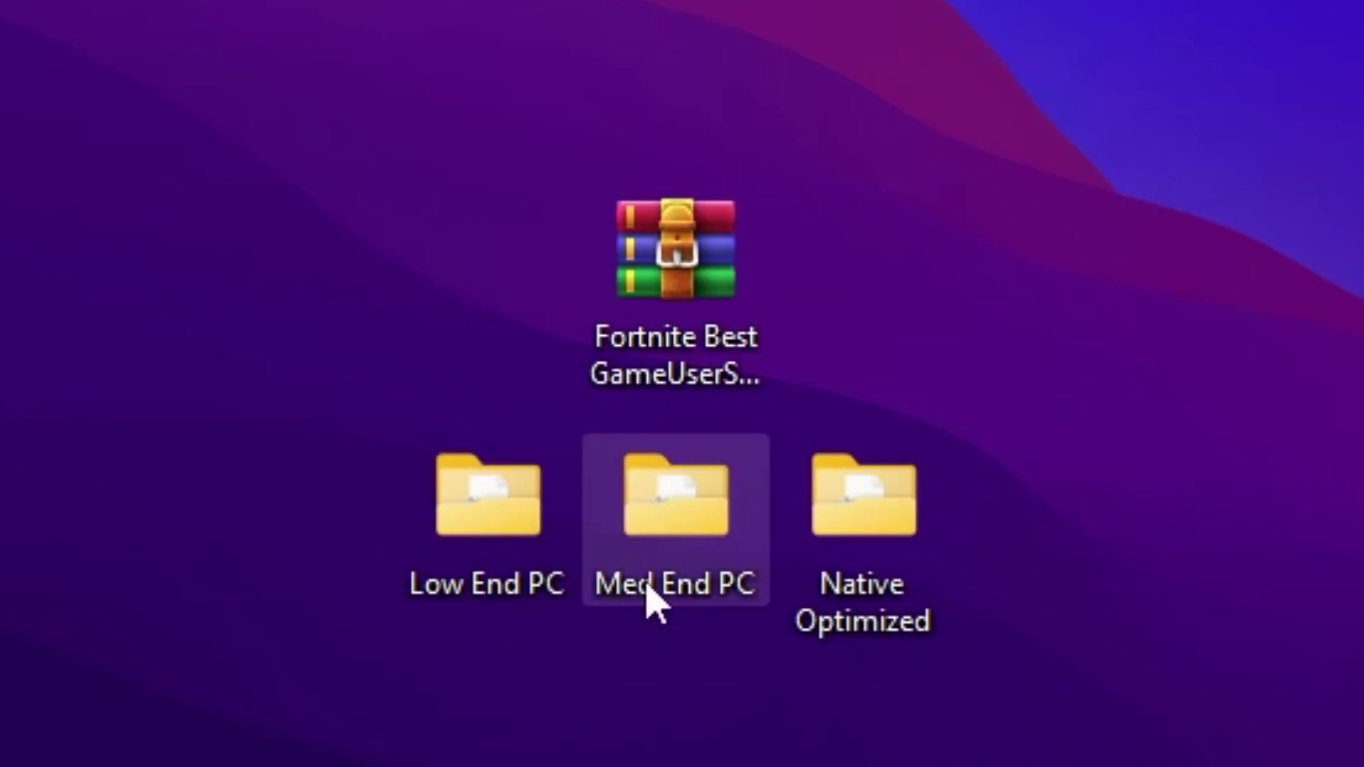
Step: Open the Low End PC folder and copy its GameUserSettings.ini file
mouse_move(442, 497)
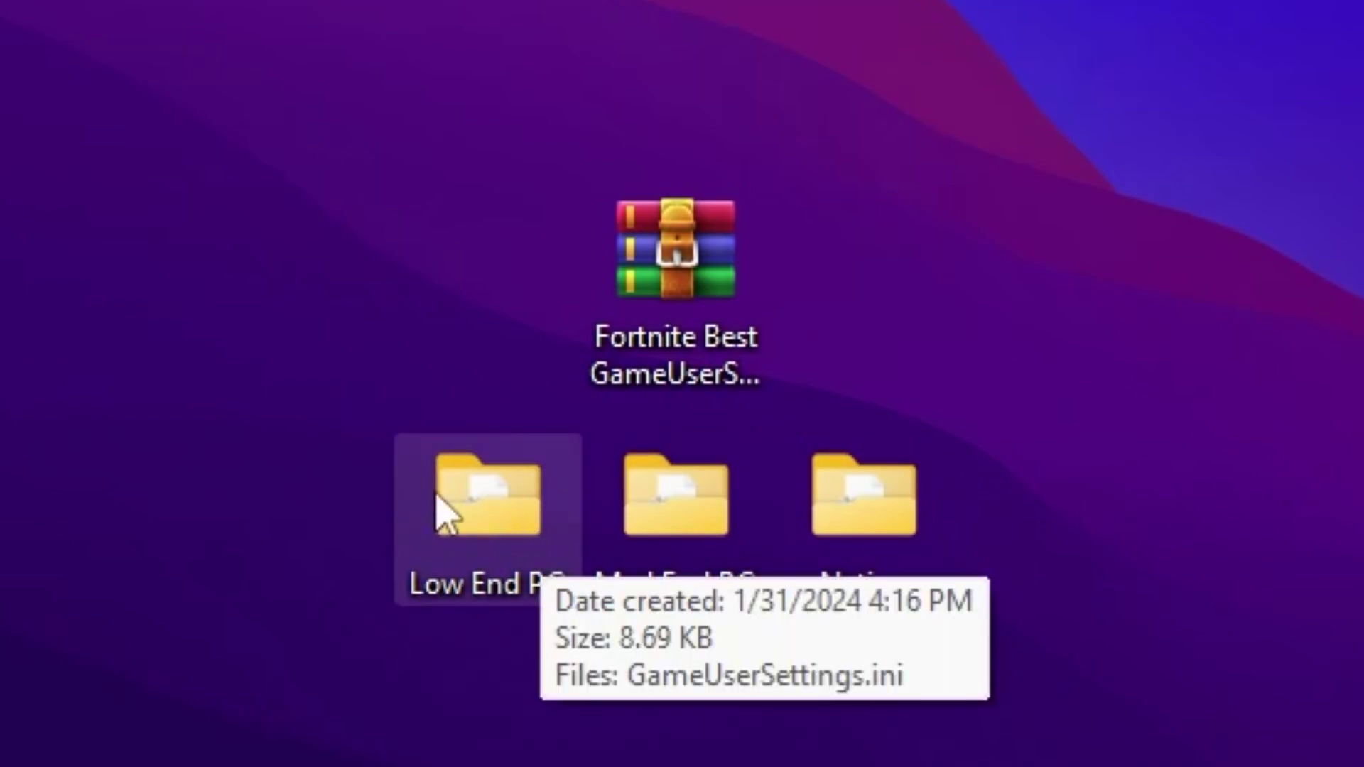
double_click(502, 518)
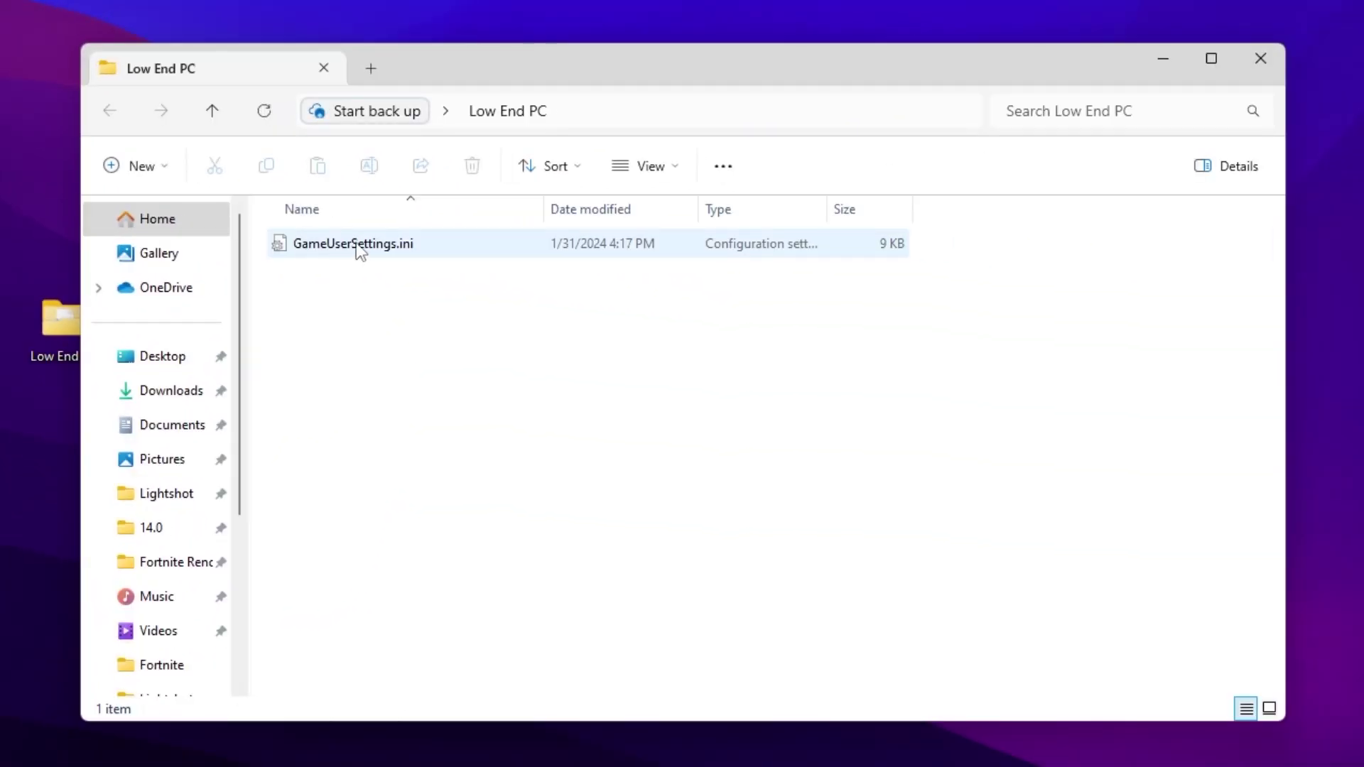
mouse_move(414, 254)
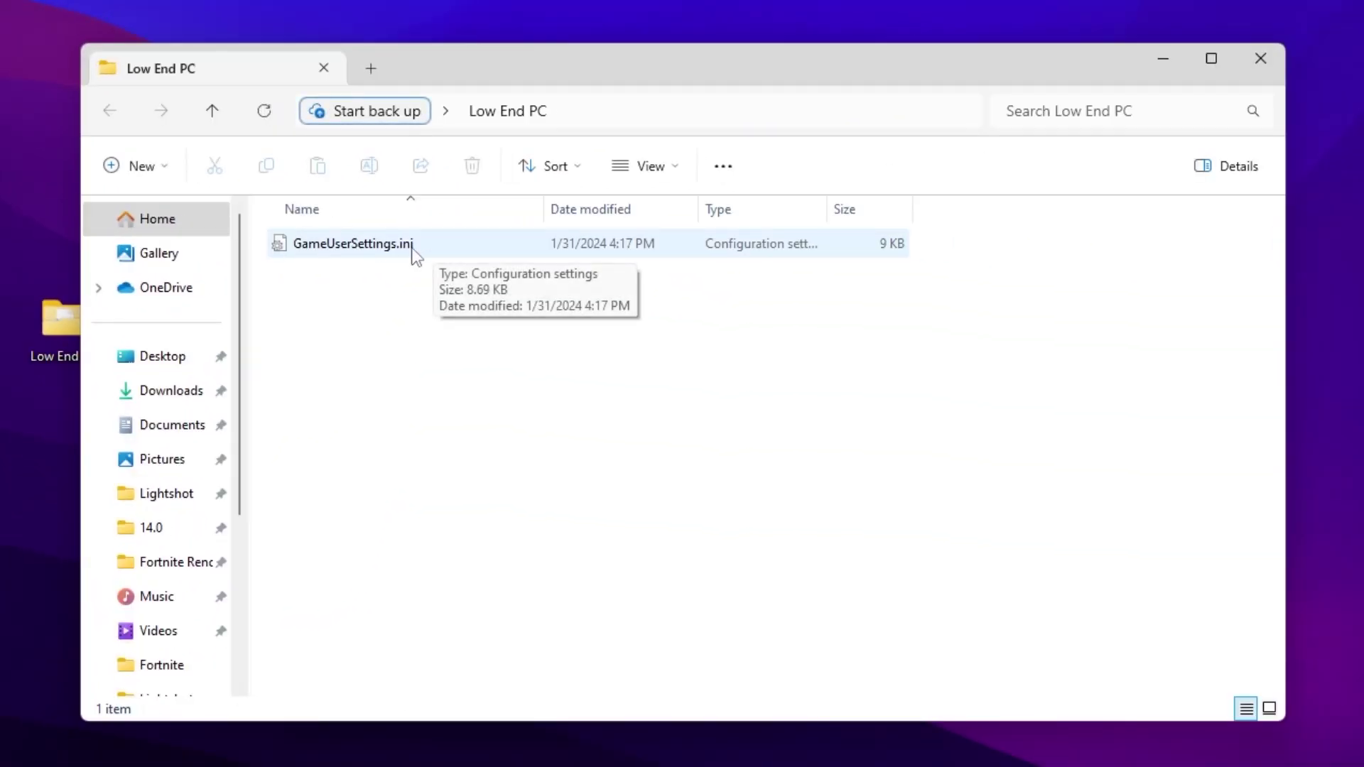
right_click(357, 247)
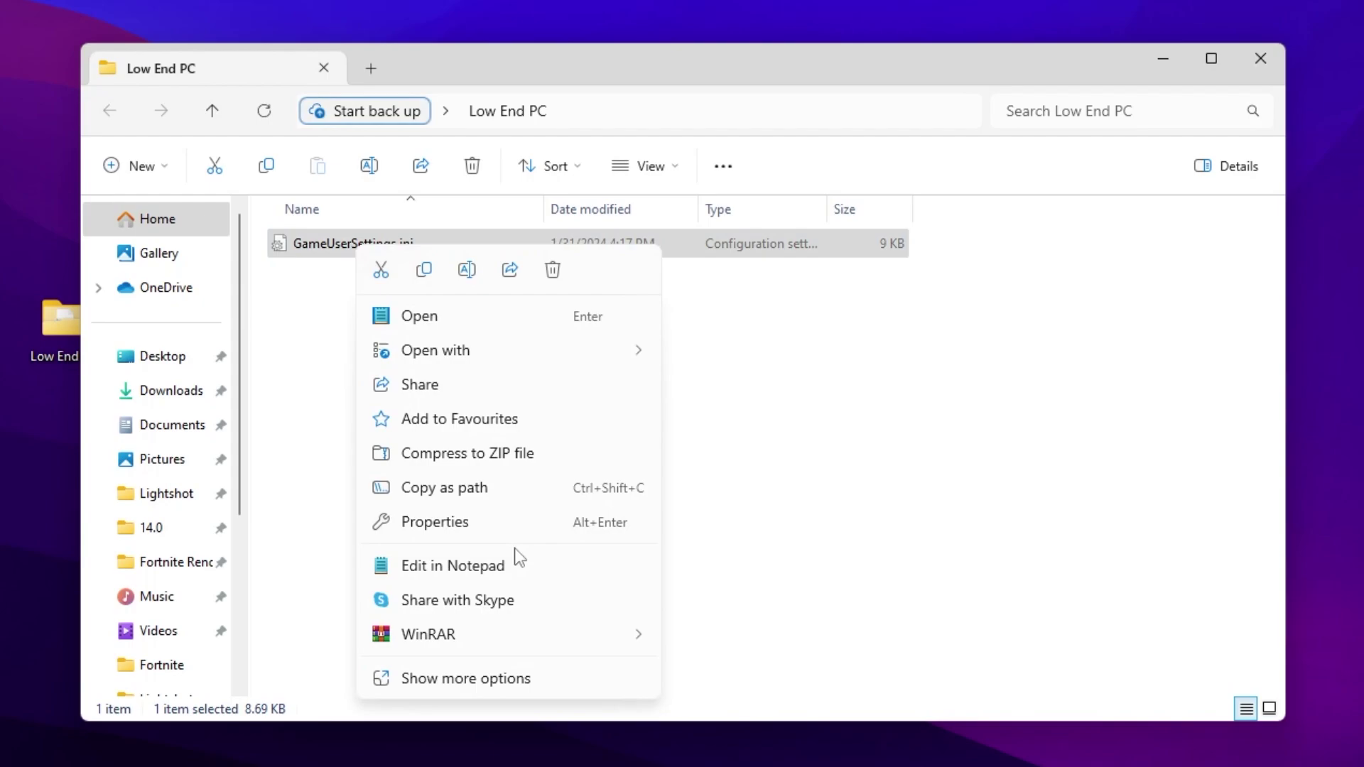
click(468, 680)
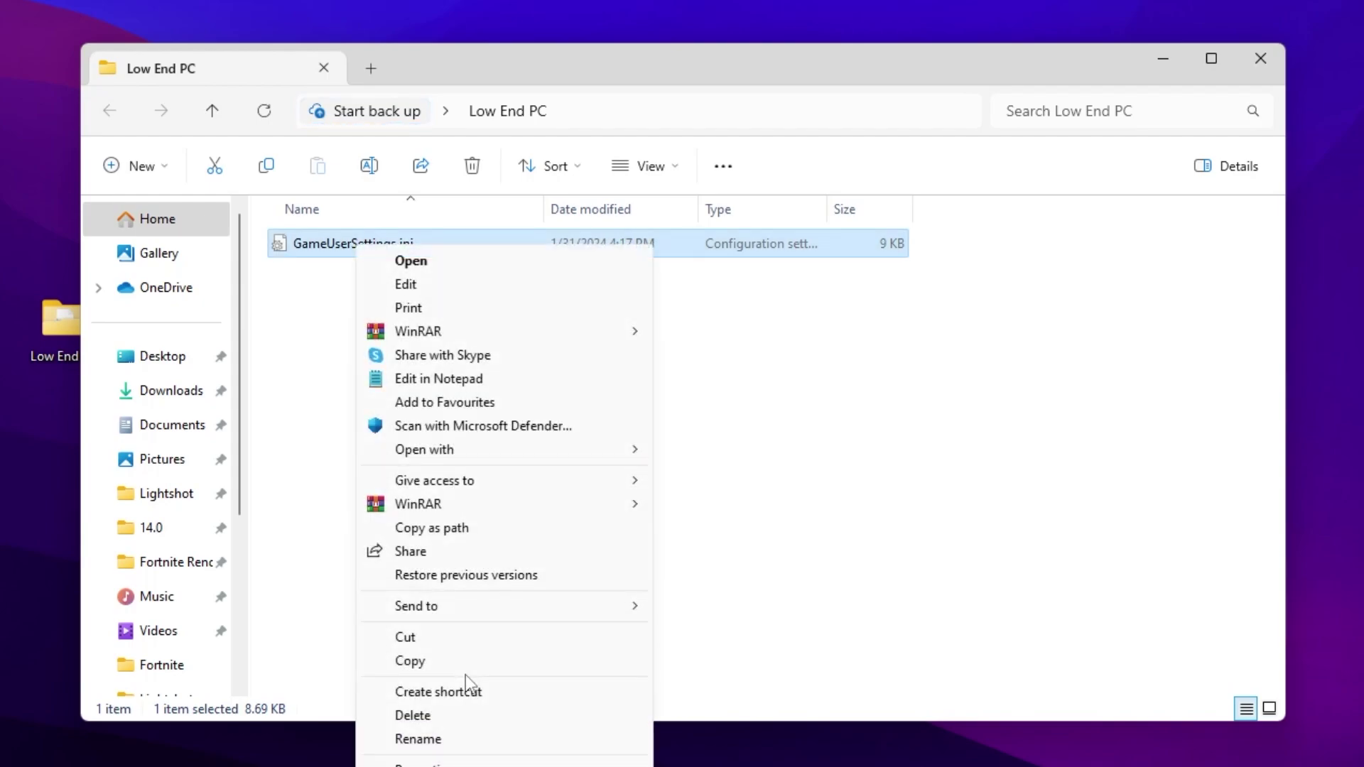
click(415, 663)
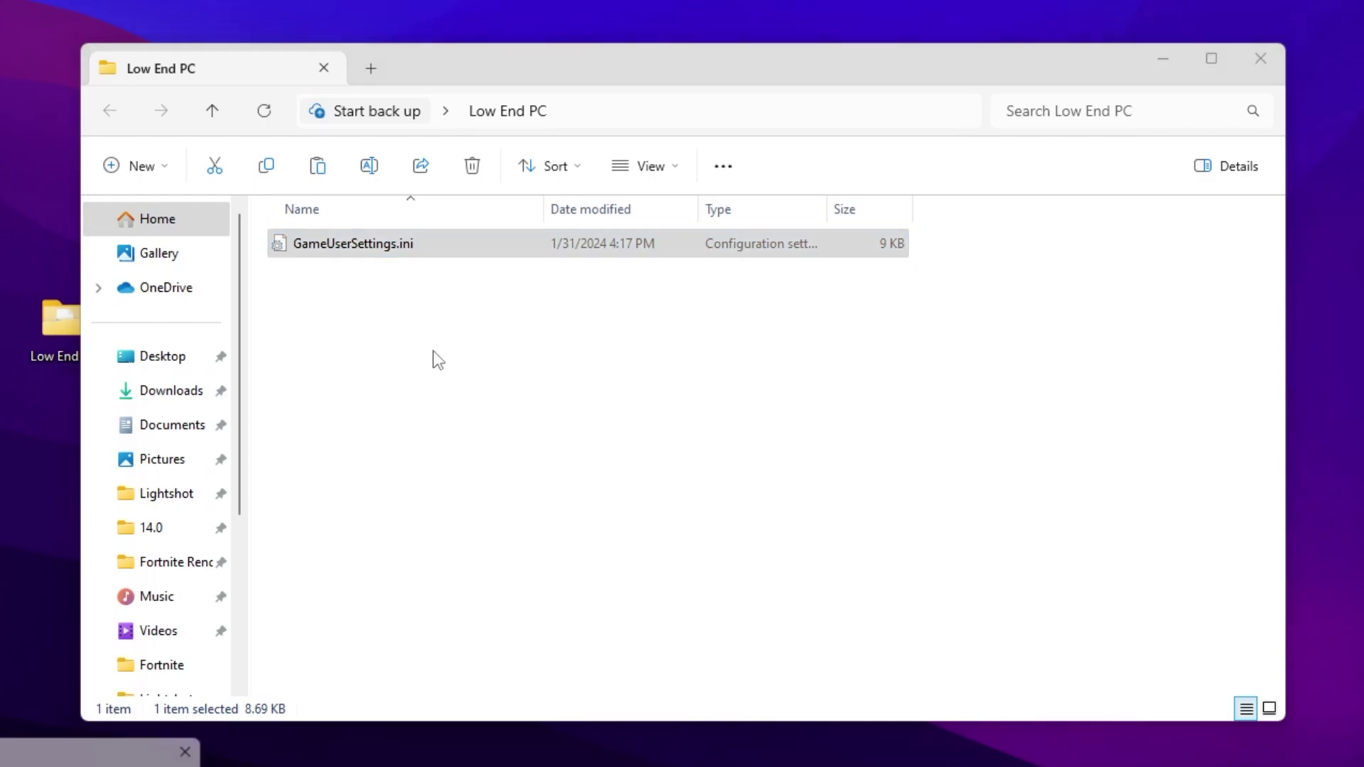
Step: Run %localappdata% and browse to FortniteGame > Saved > Config > WindowsClient
drag(497, 509, 769, 352)
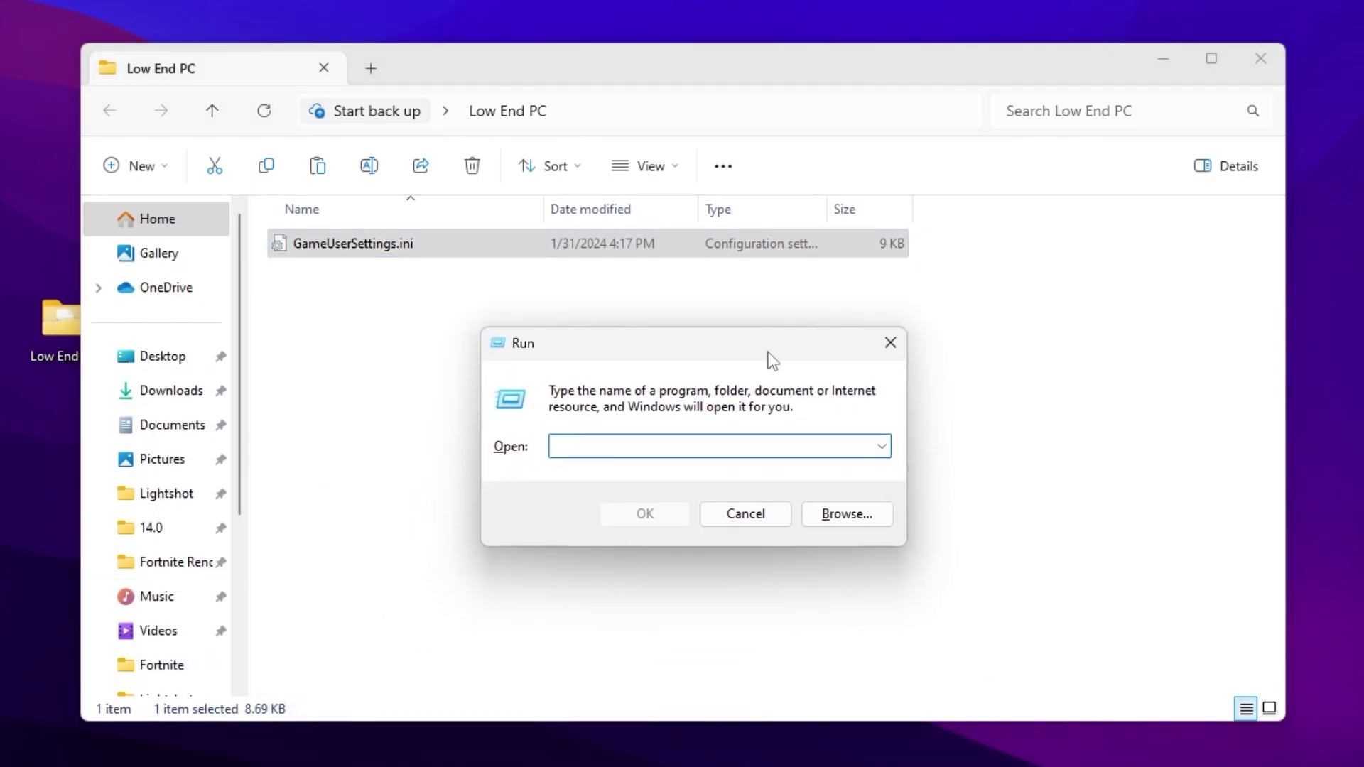
text(%lo)
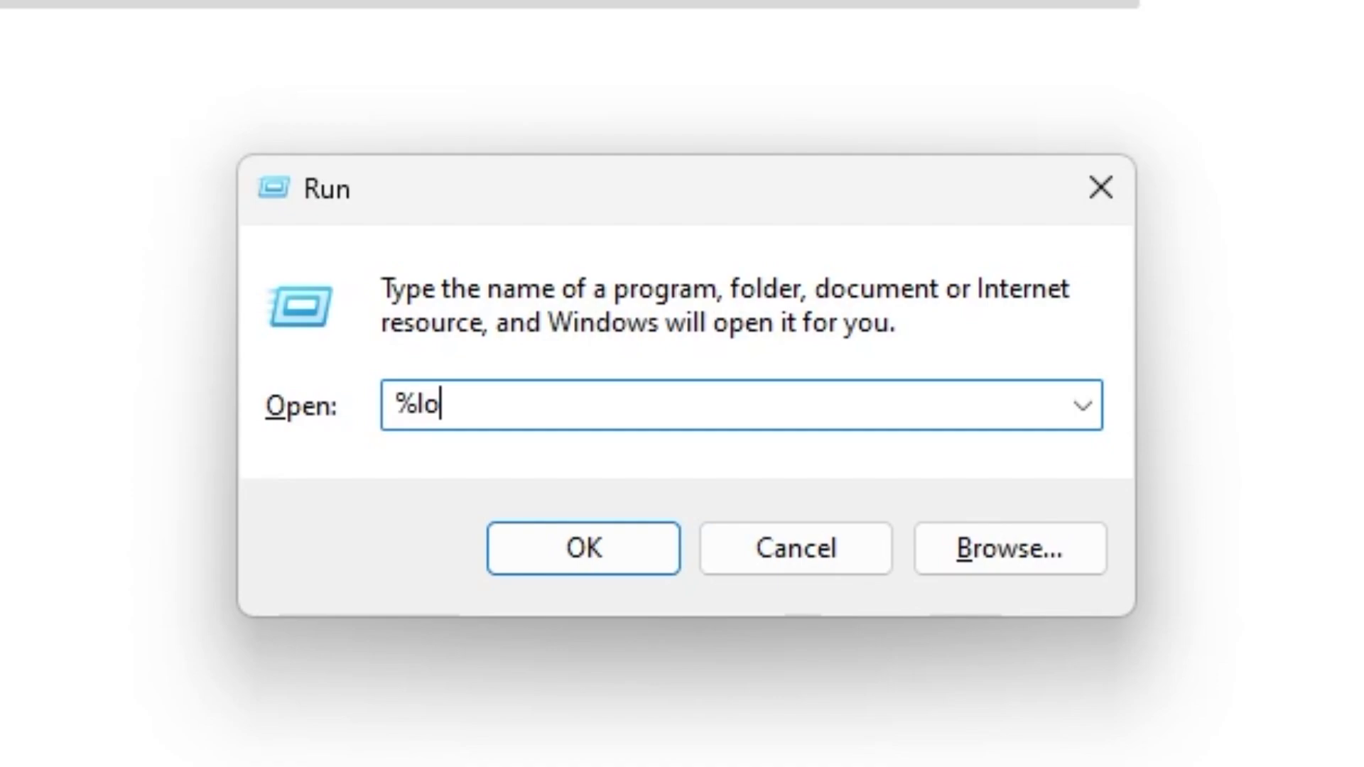
text(calappdata)
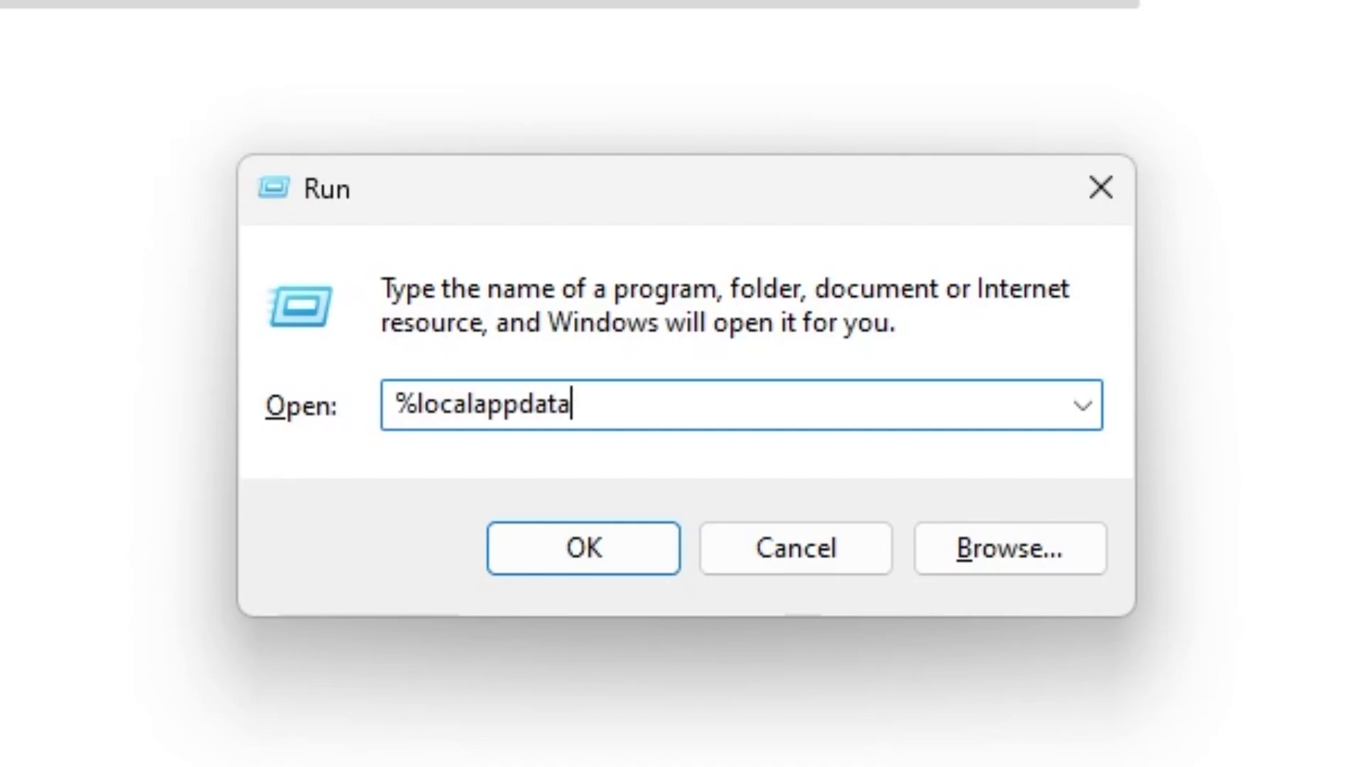
text(%)
key(Return)
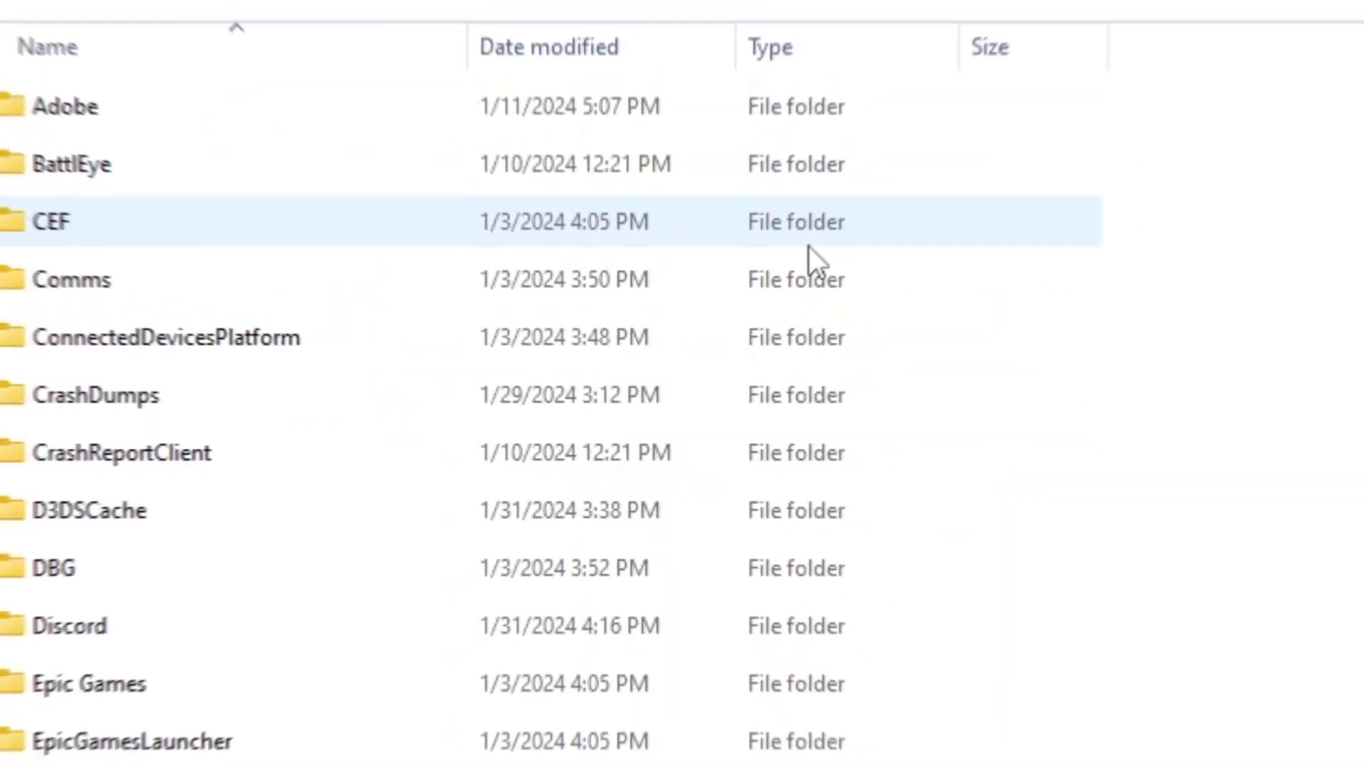
scroll(604, 428, down, 1)
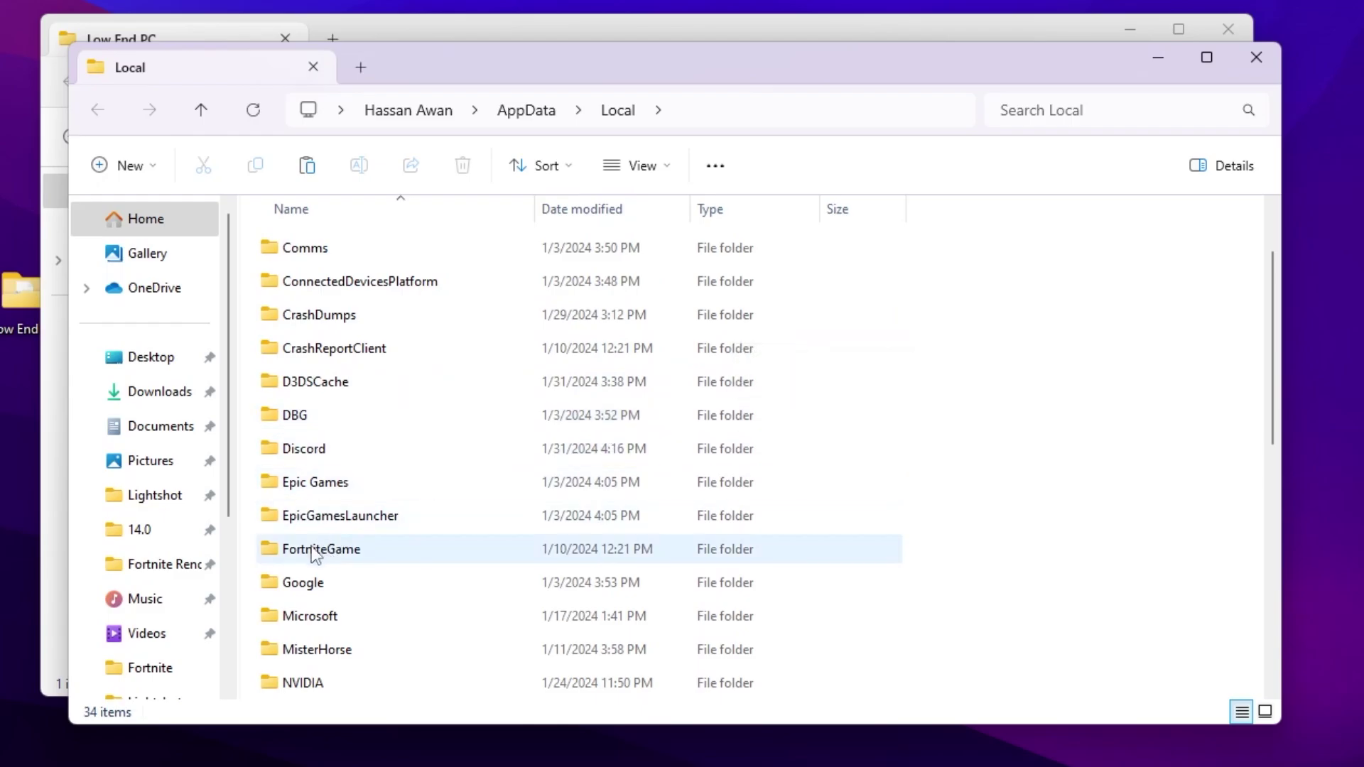
double_click(337, 554)
double_click(304, 245)
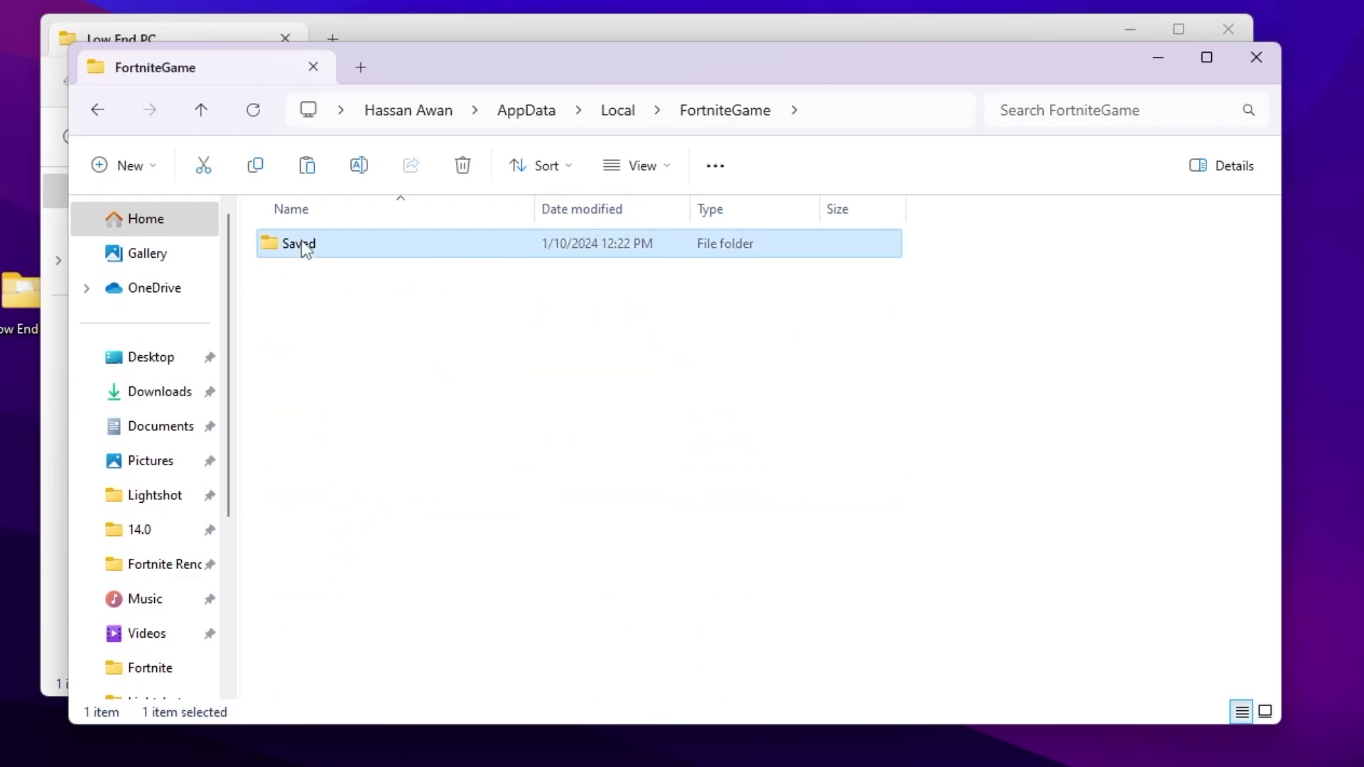
double_click(344, 285)
double_click(344, 284)
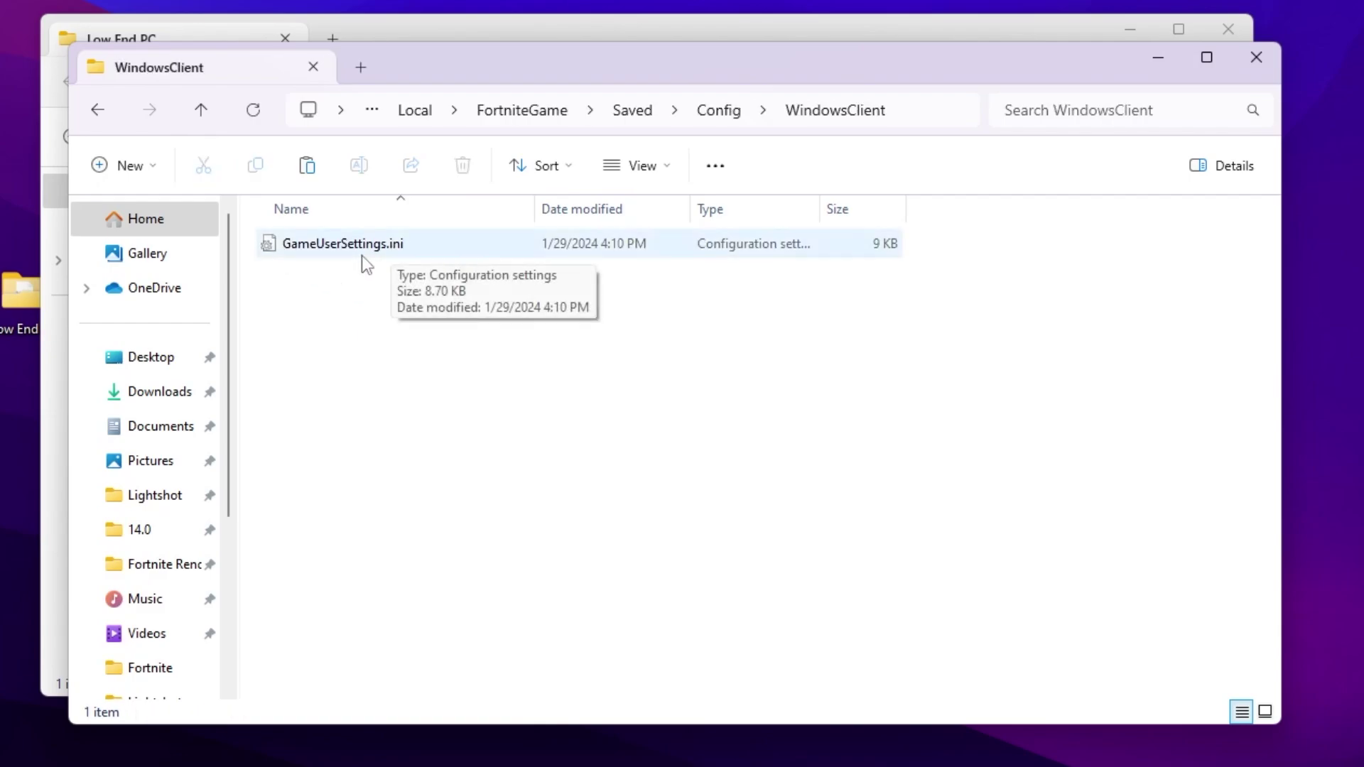
Step: Paste the copied GameUserSettings.ini, replacing the existing file in the destination
right_click(375, 321)
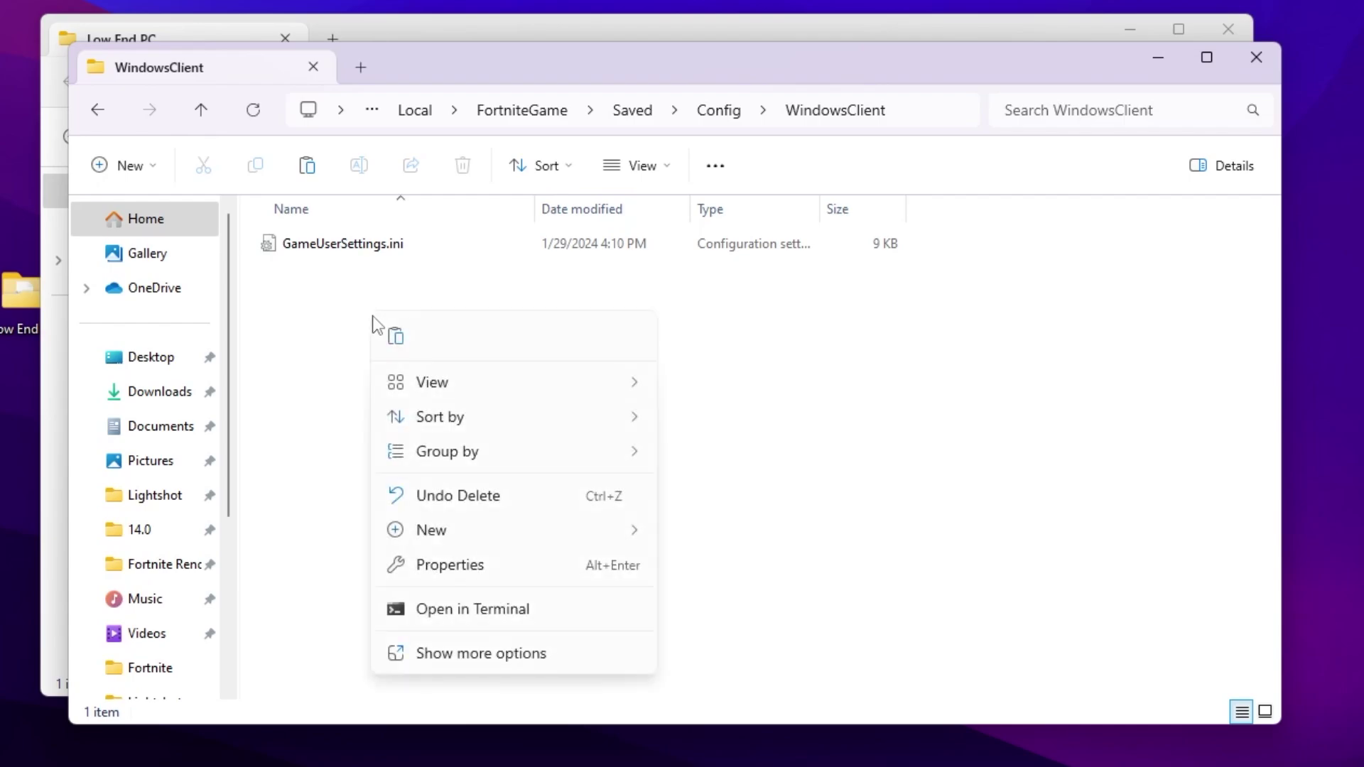
click(458, 655)
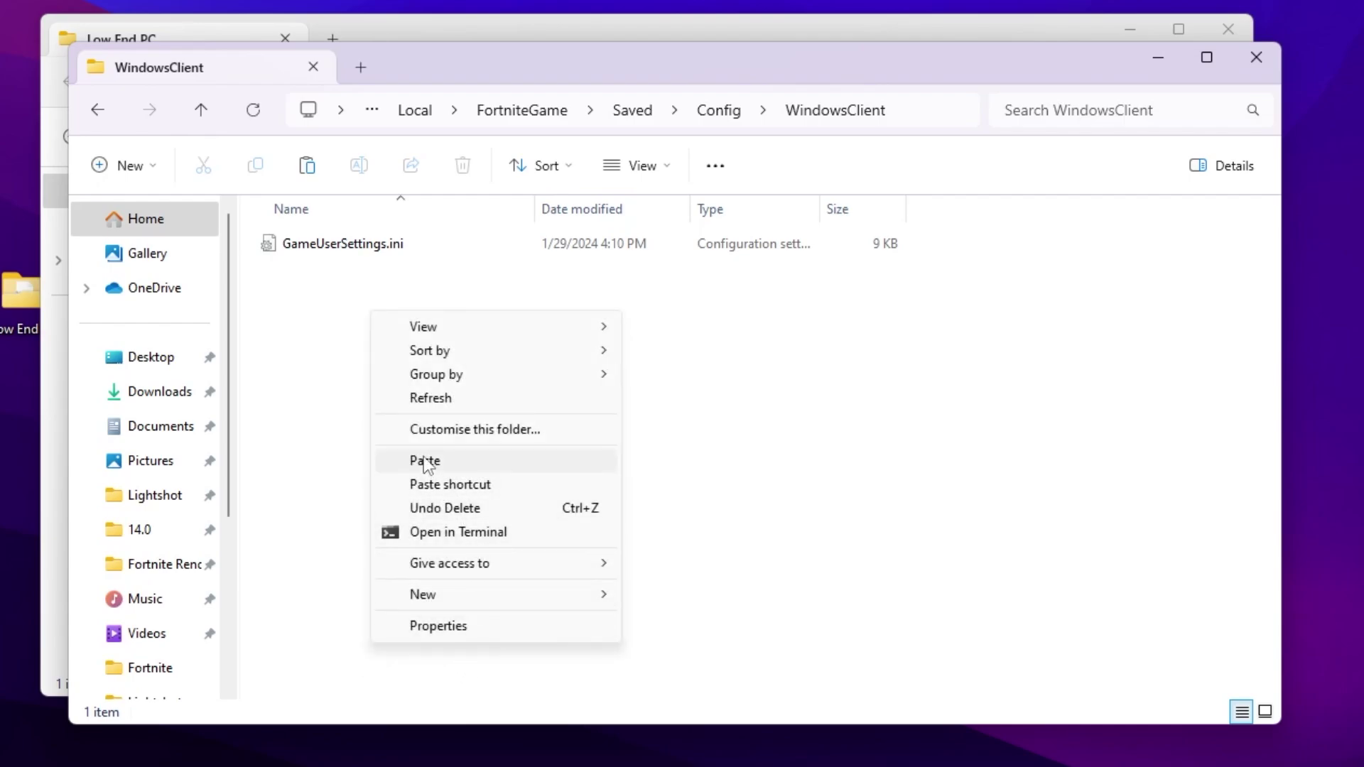
click(425, 462)
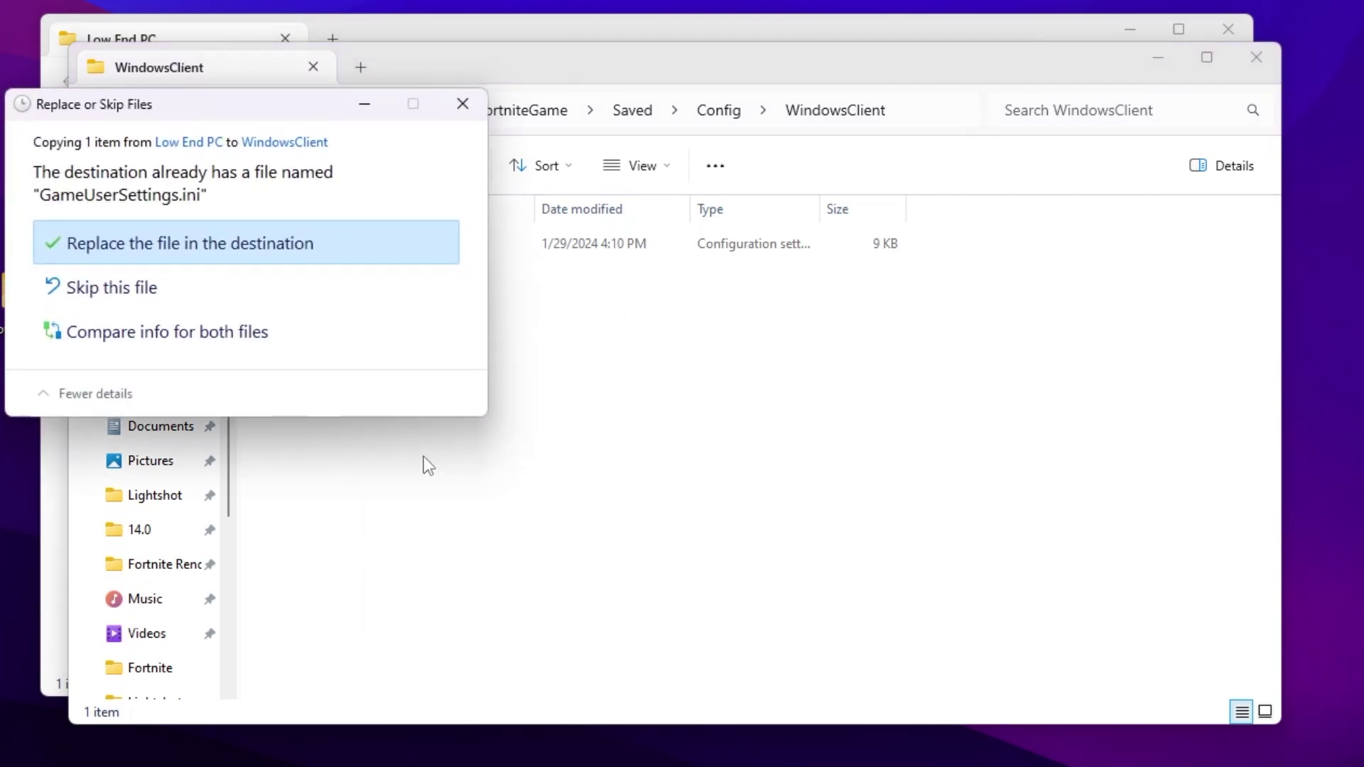
click(152, 252)
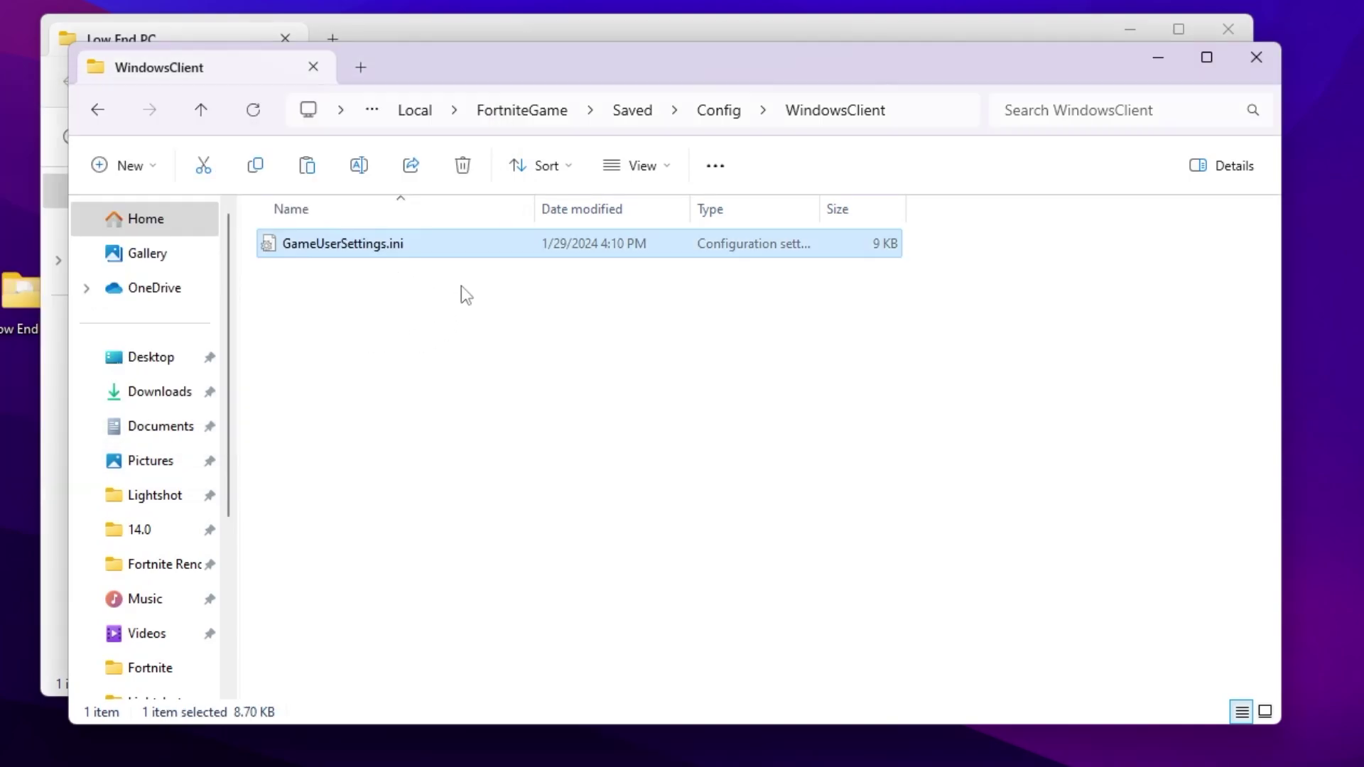
Step: Close the WindowsClient and Low End PC windows, then land on the slope and eliminate an opponent
click(1256, 57)
click(1229, 29)
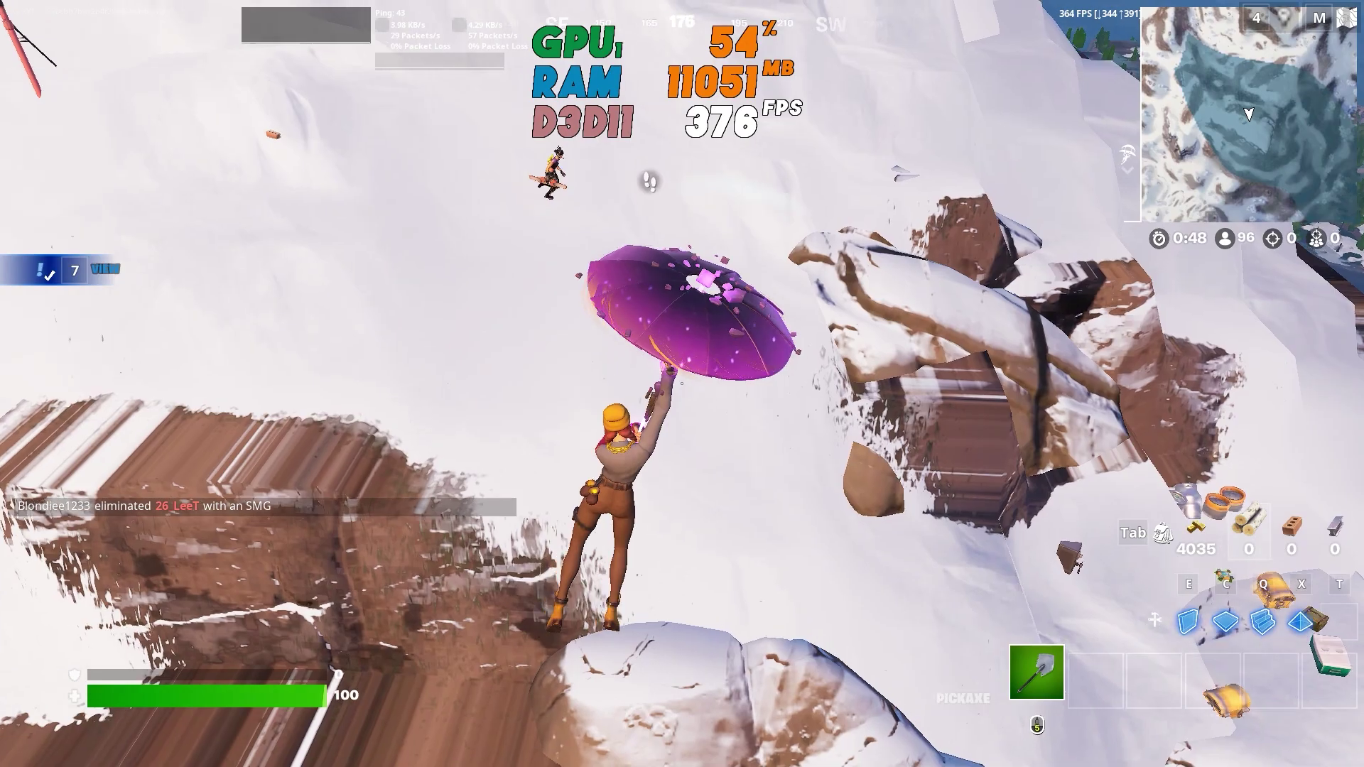
key(w)
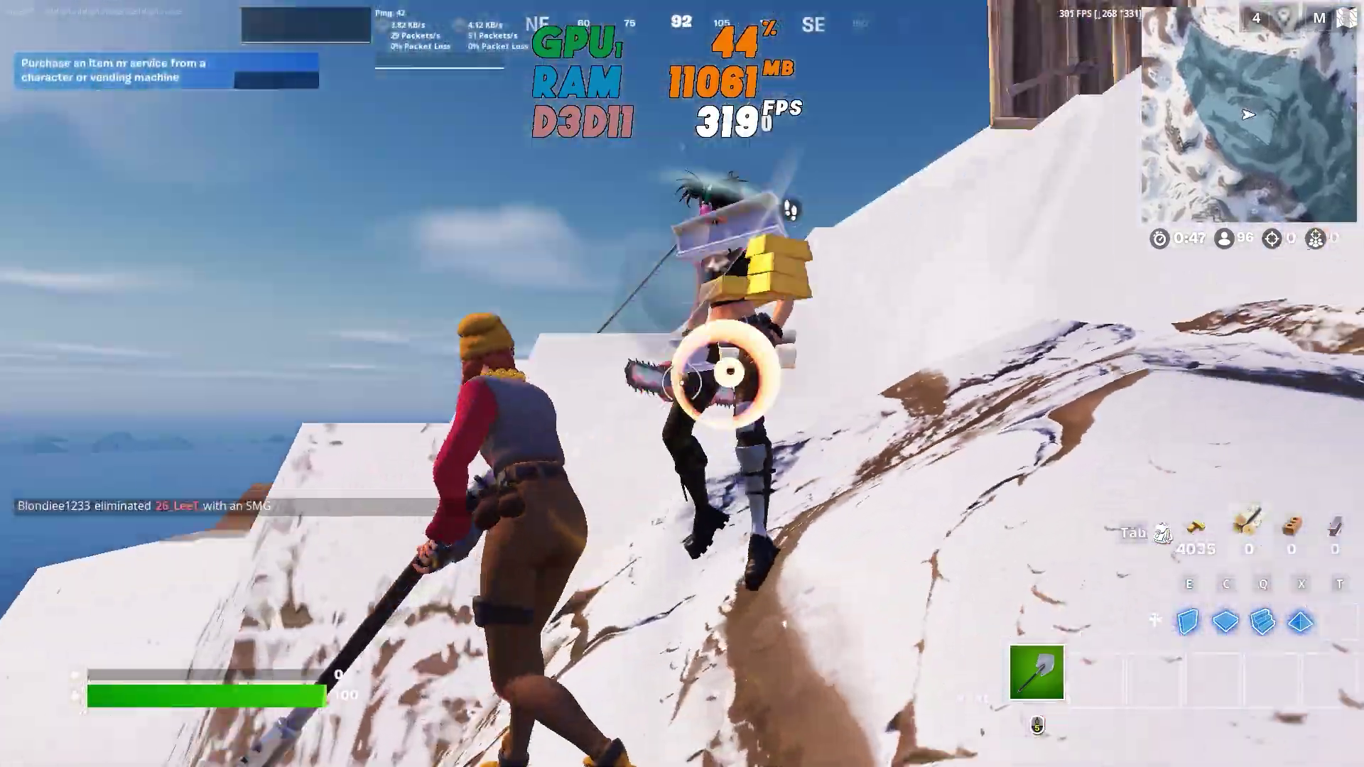
click(683, 384)
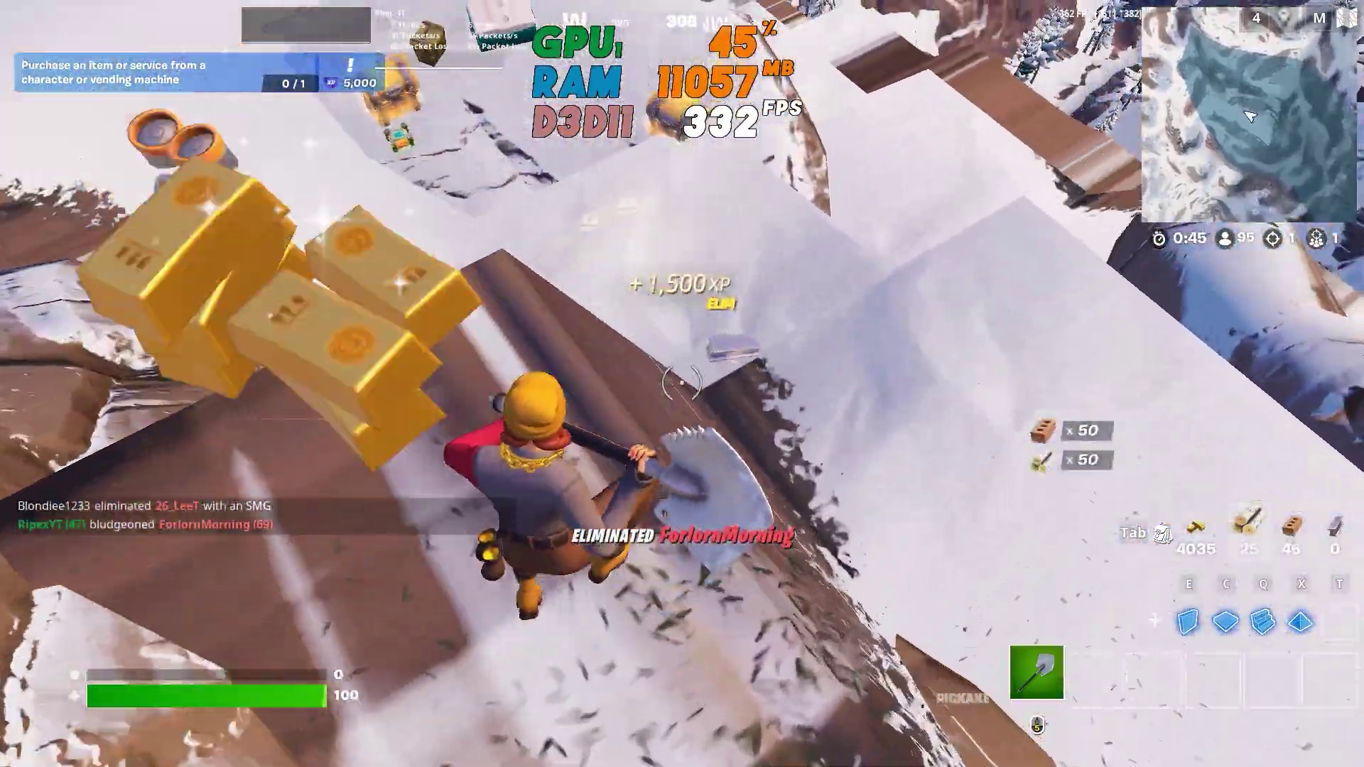
Step: Collect the dropped loot in Fortnite, then open %localappdata% through the Run box
key(w)
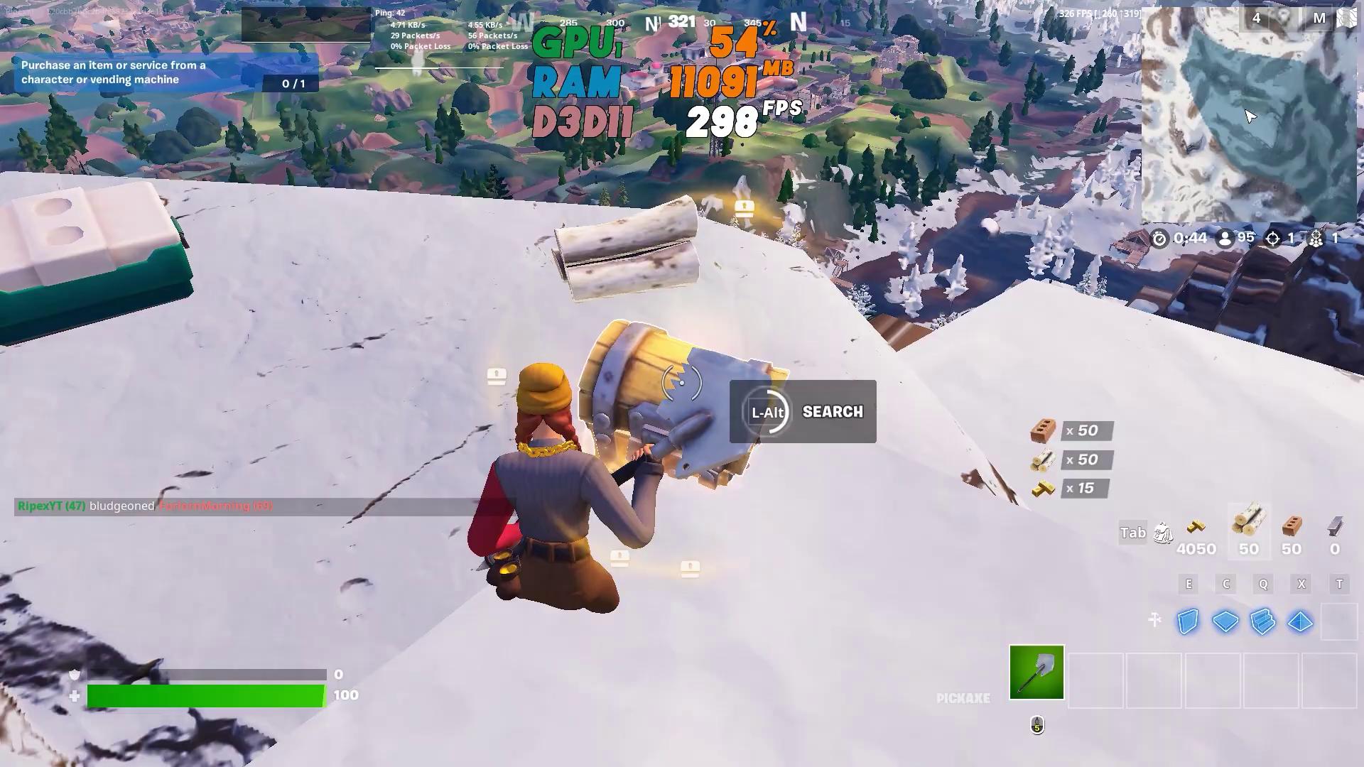
key(w)
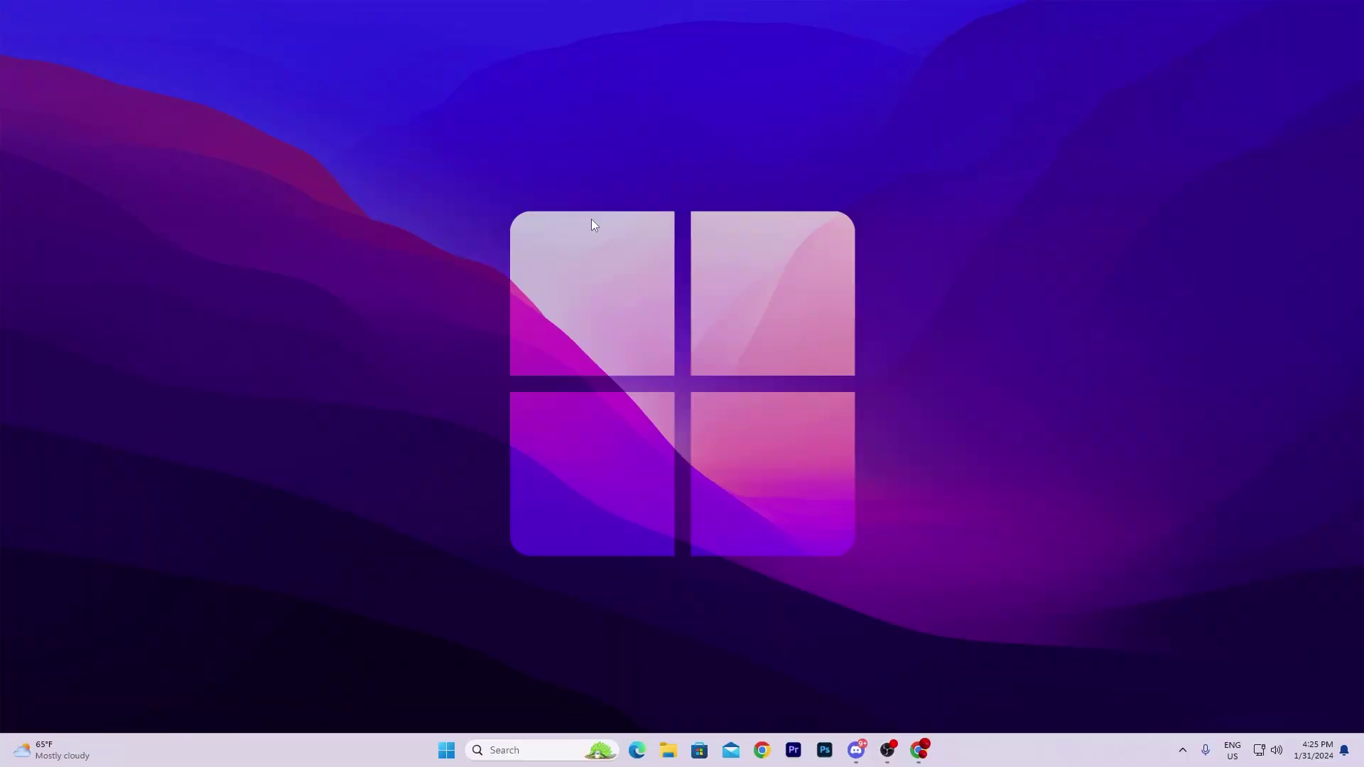
key(super+r)
drag(177, 592, 592, 371)
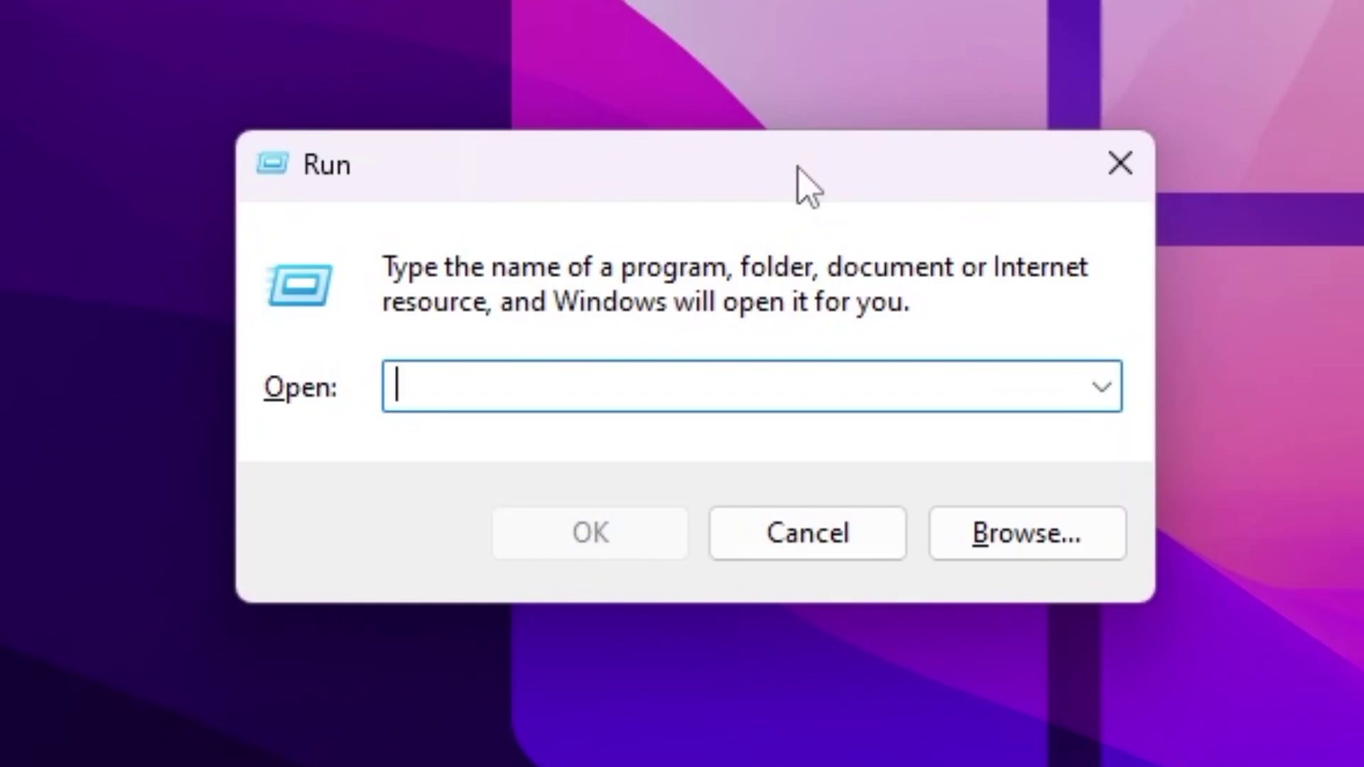
text(%locala)
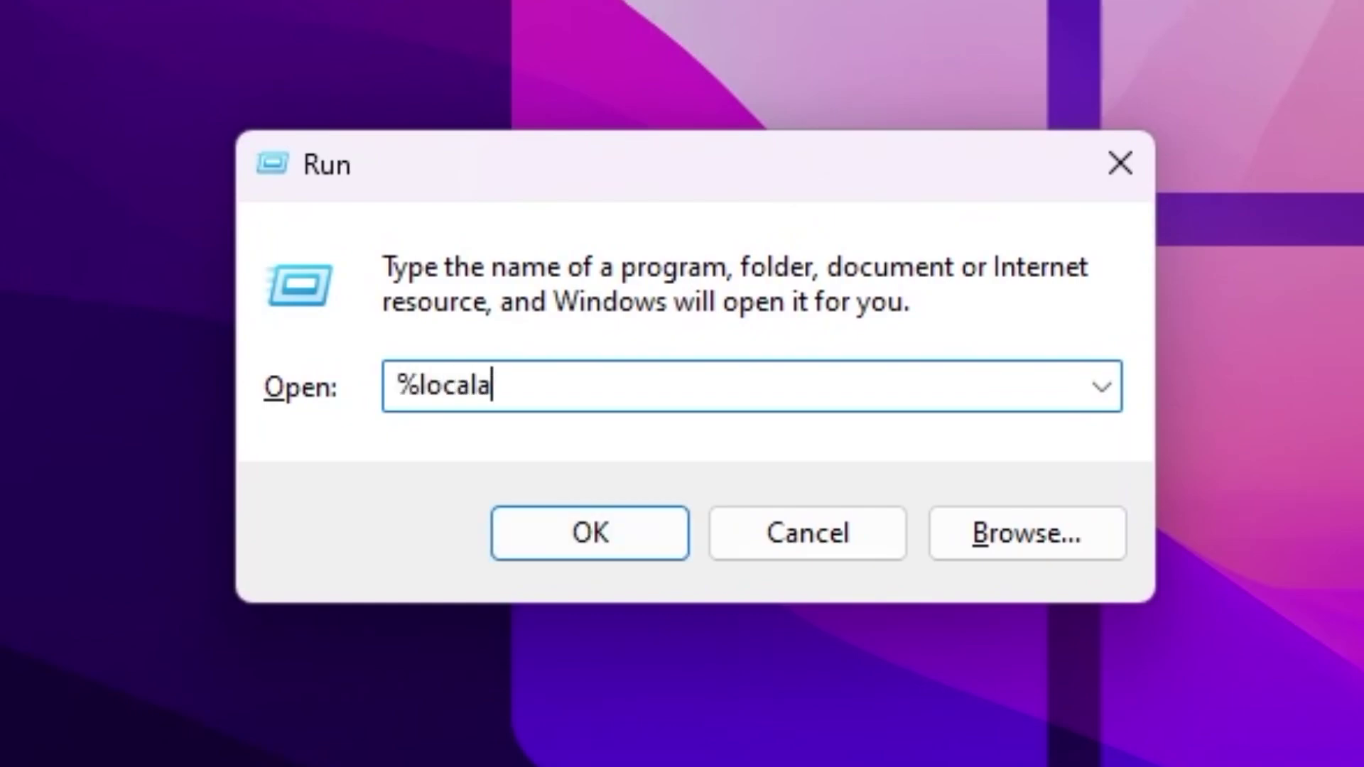
text(ppdata%)
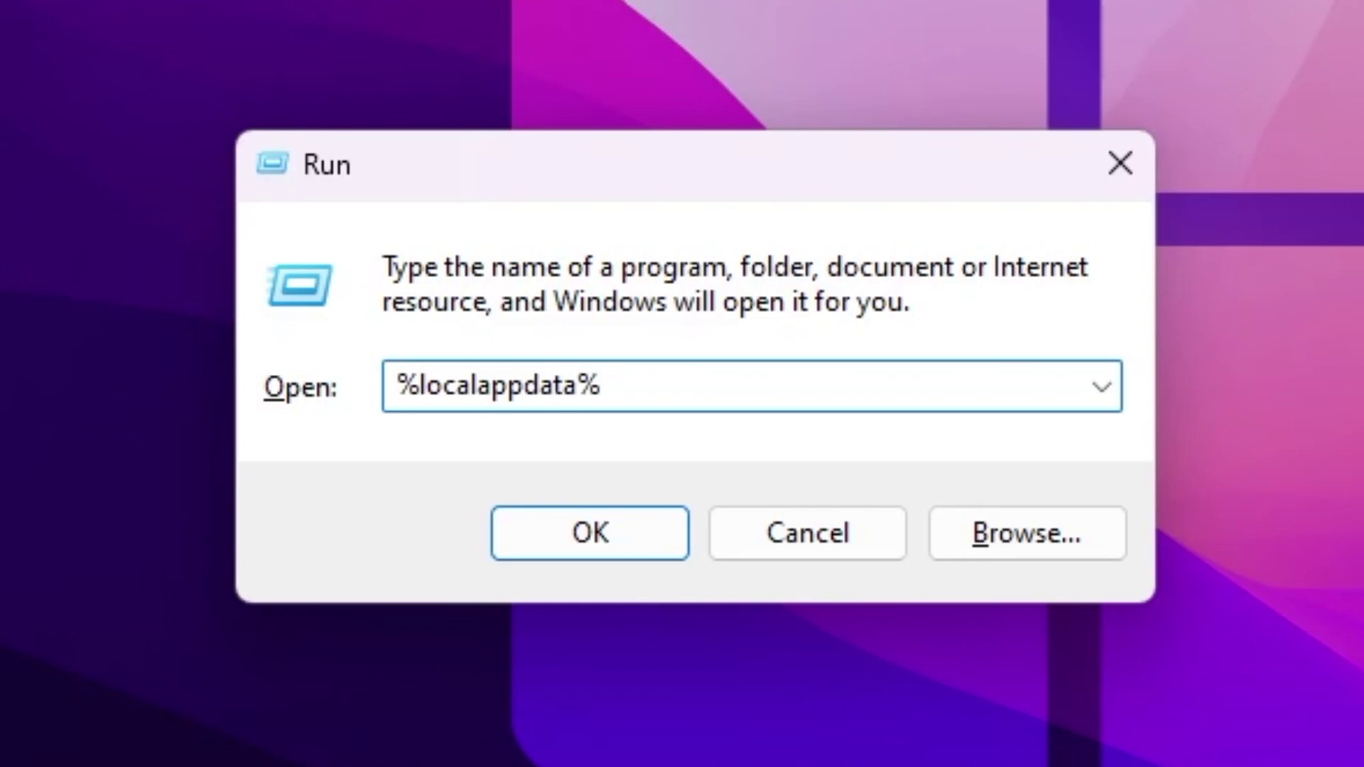
key(Return)
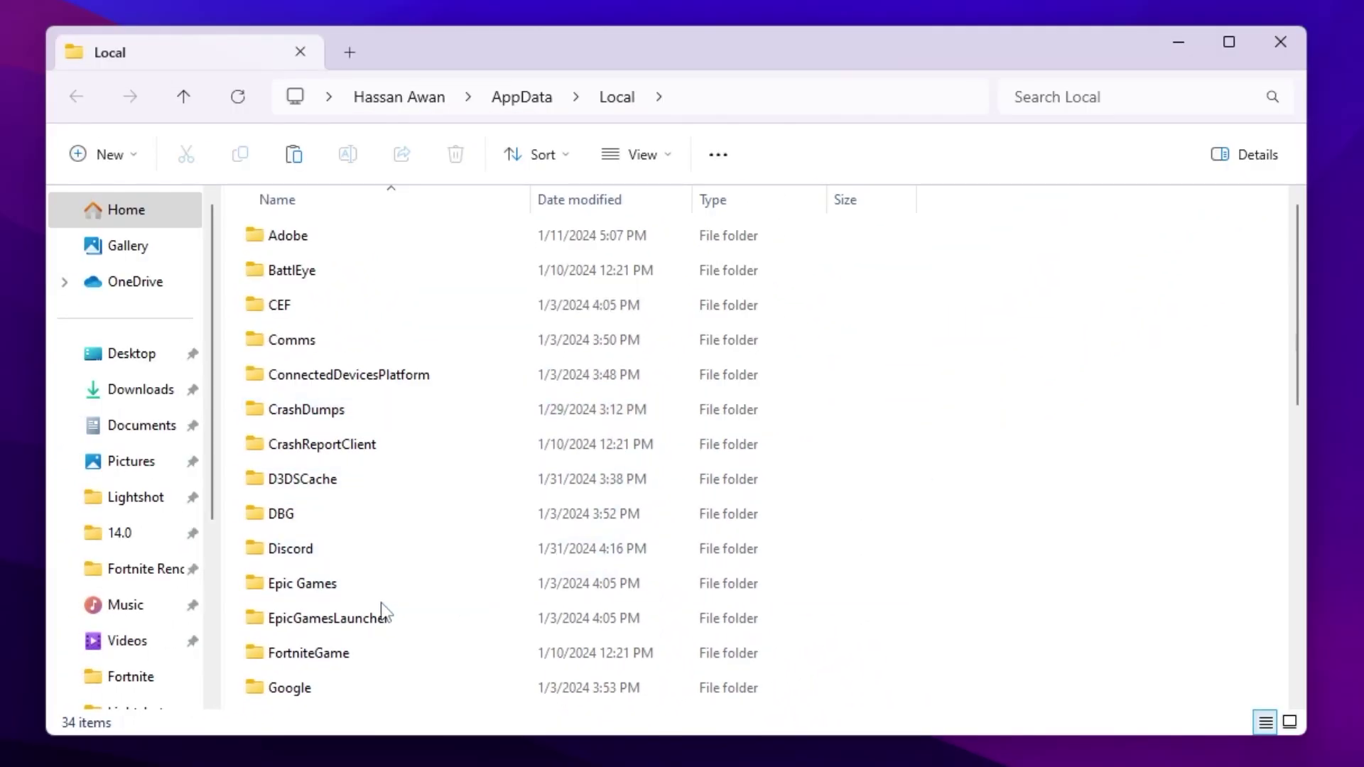
Step: Go to FortniteGame > Saved > Config > WindowsClient and edit GameUserSettings.ini in Notepad
double_click(320, 652)
double_click(283, 242)
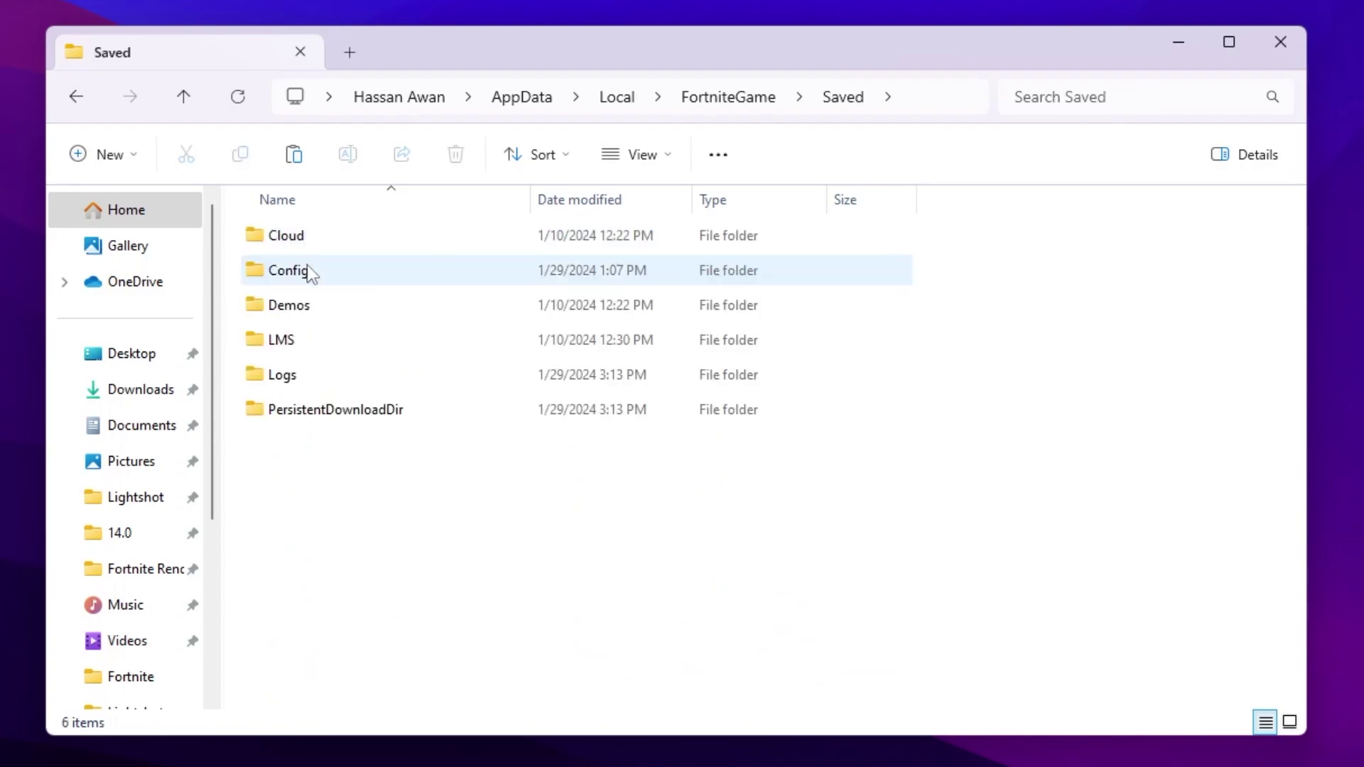
double_click(310, 273)
double_click(319, 270)
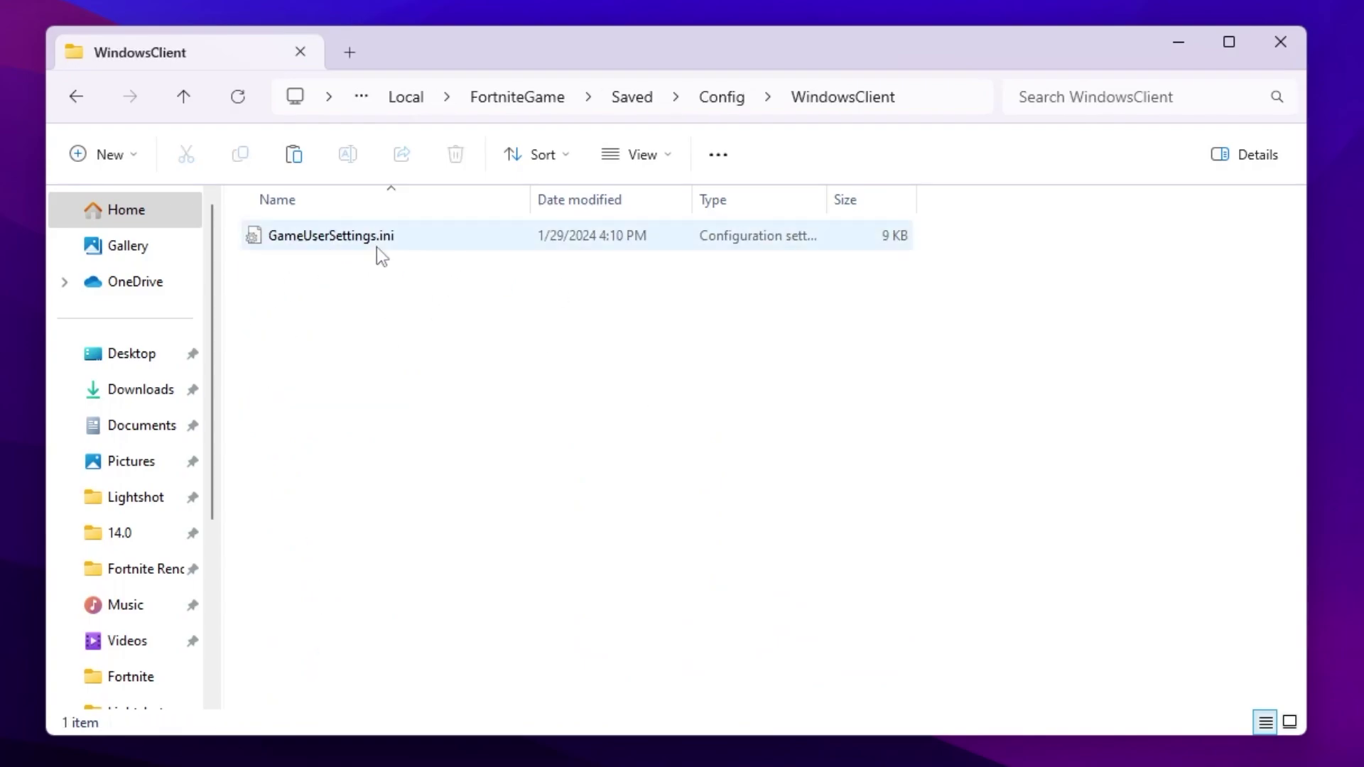
right_click(324, 240)
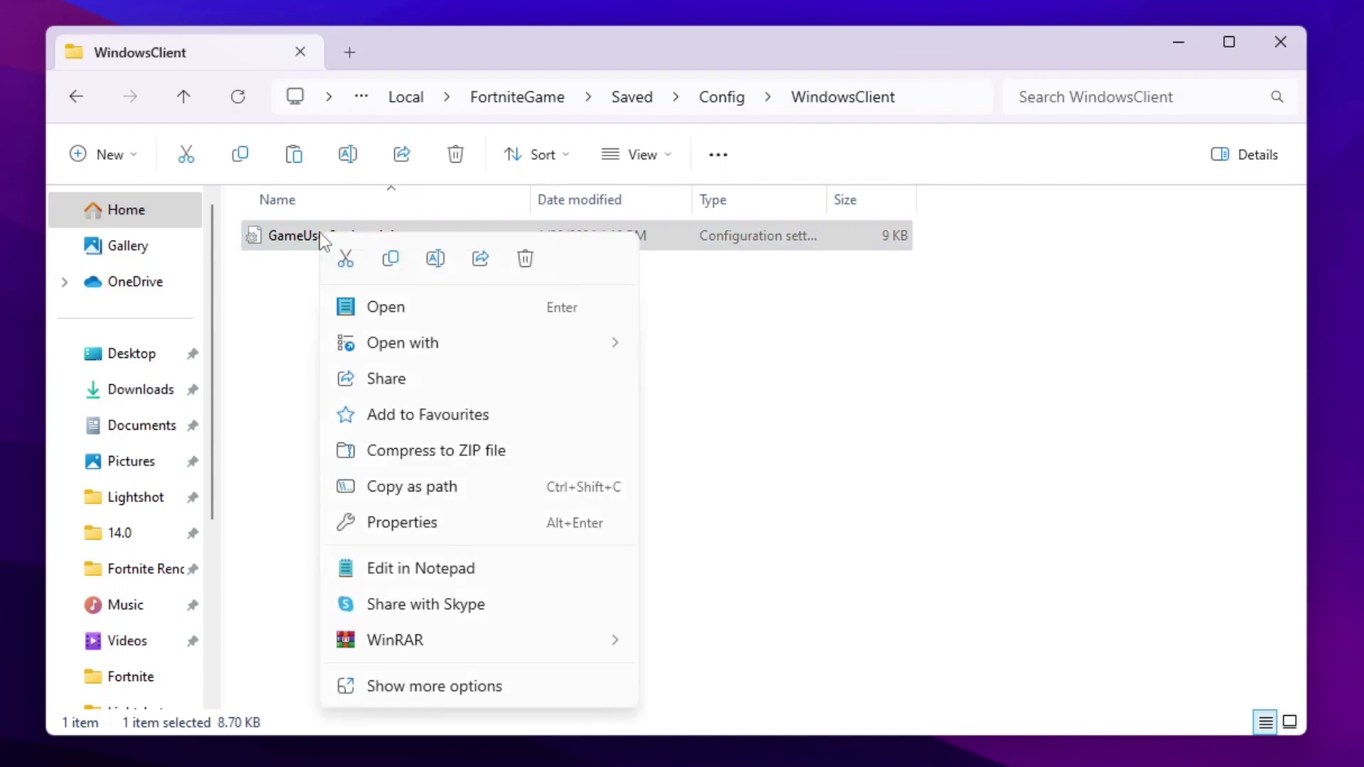
click(455, 694)
click(368, 275)
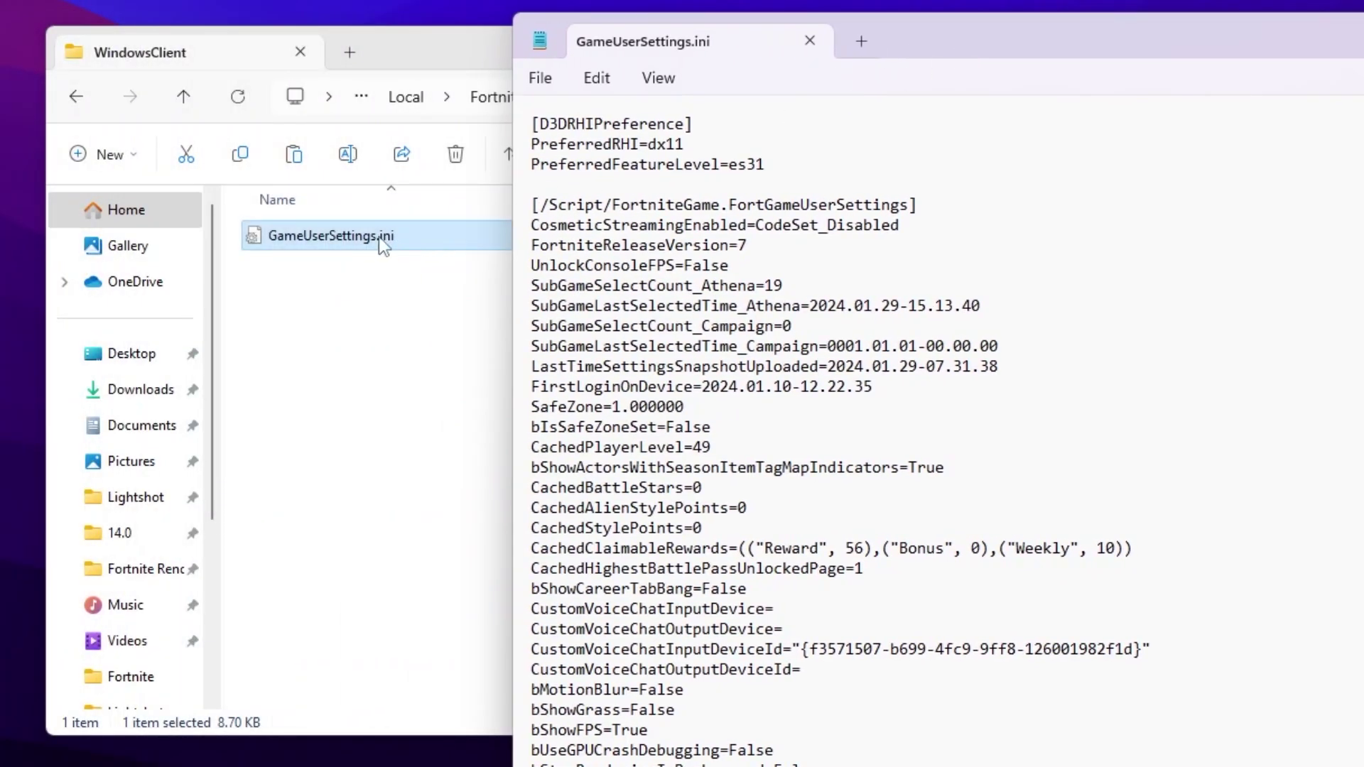
click(366, 237)
right_click(353, 236)
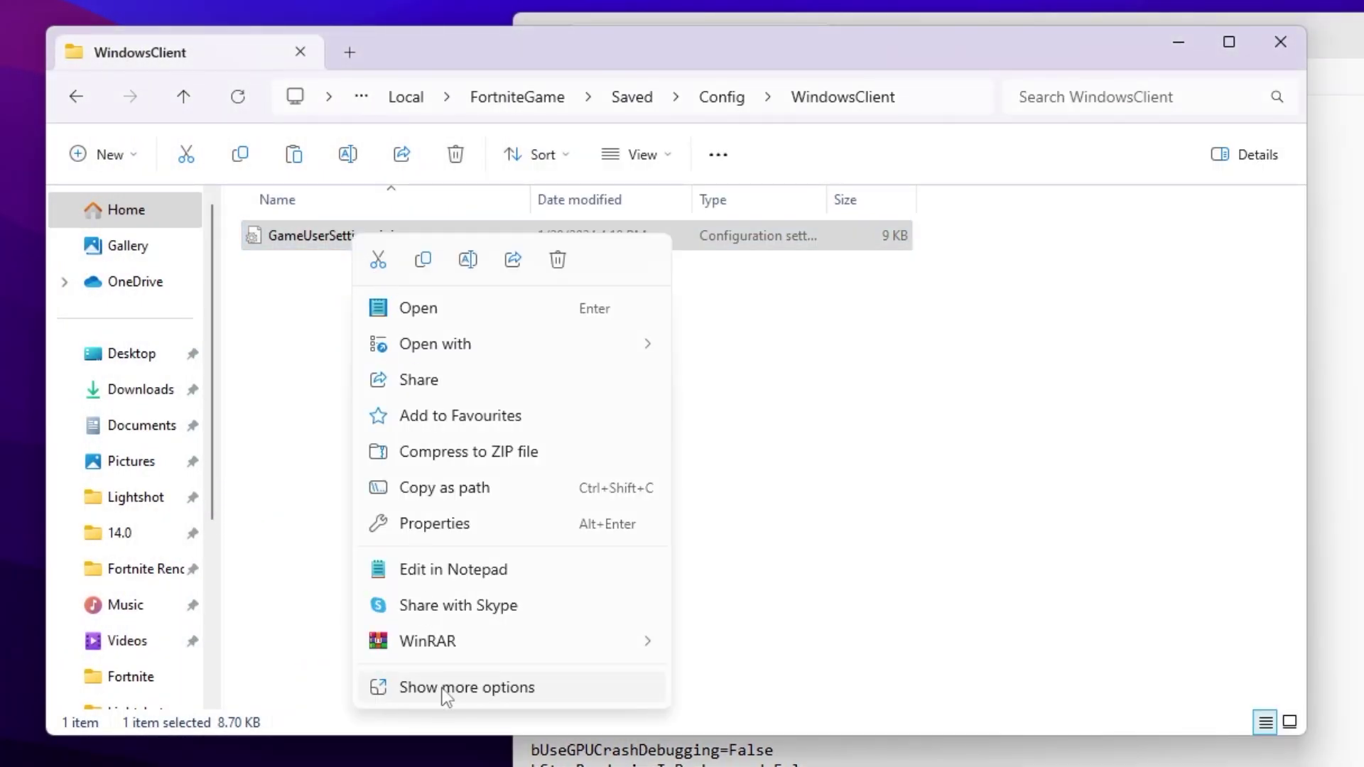
click(412, 532)
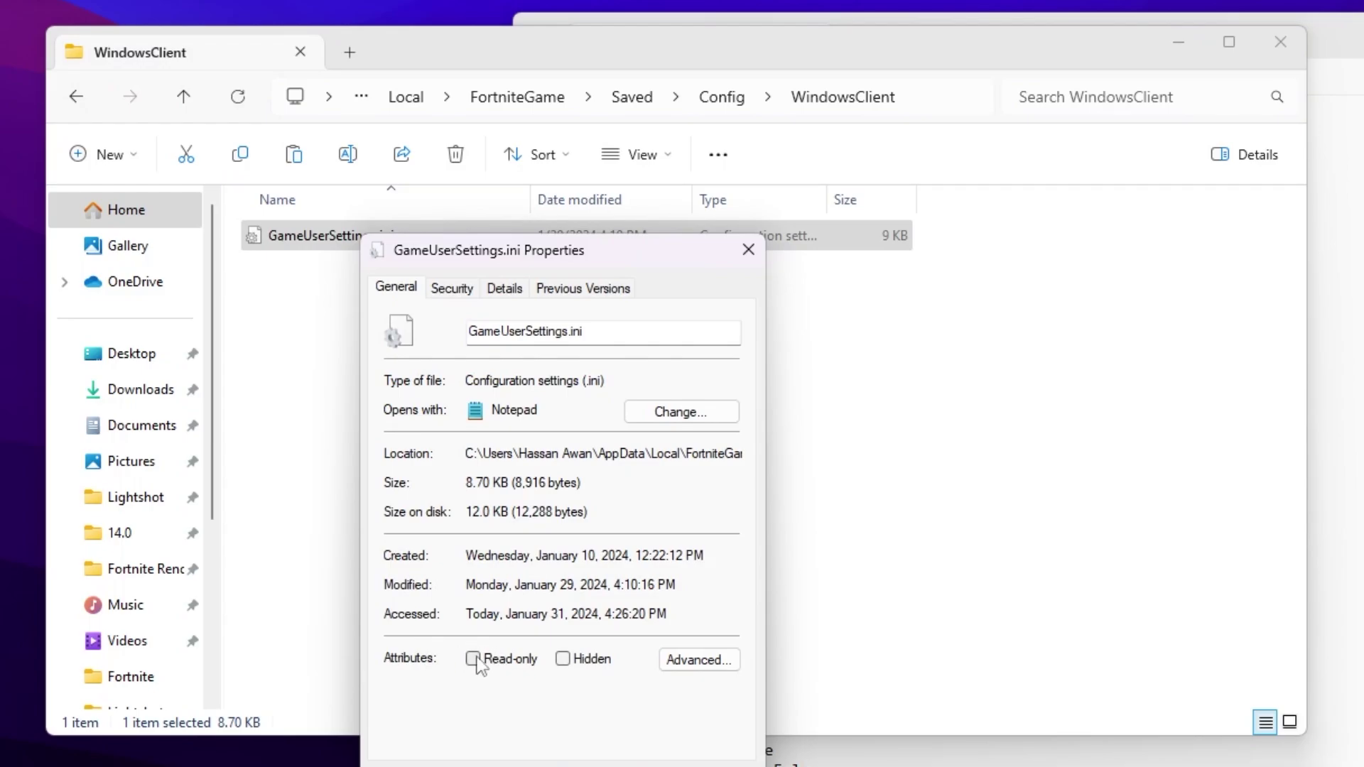
key(Escape)
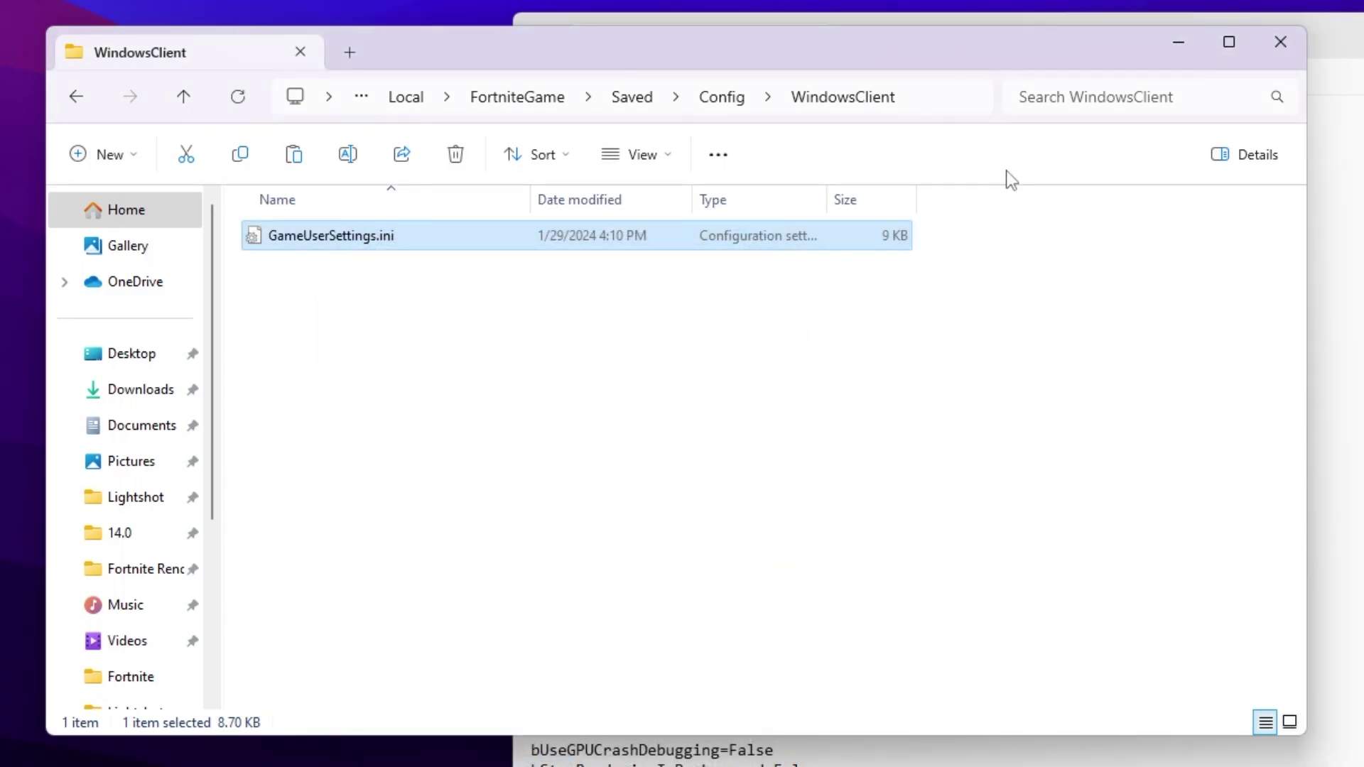
key(Return)
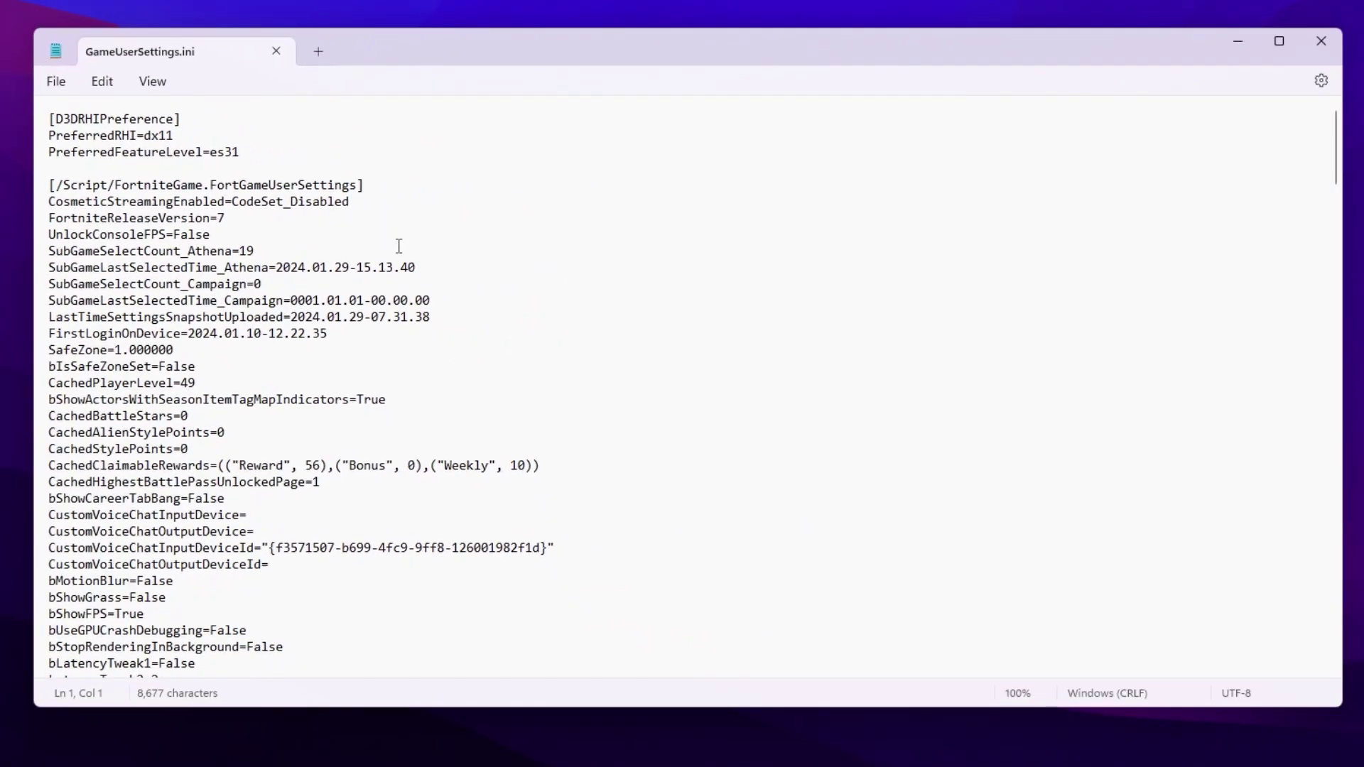
Step: Replace True with False for bIsEnergySavingEnabledIdle and bIsEnergySavingEnabledFocusLoss
scroll(294, 284, down, 3)
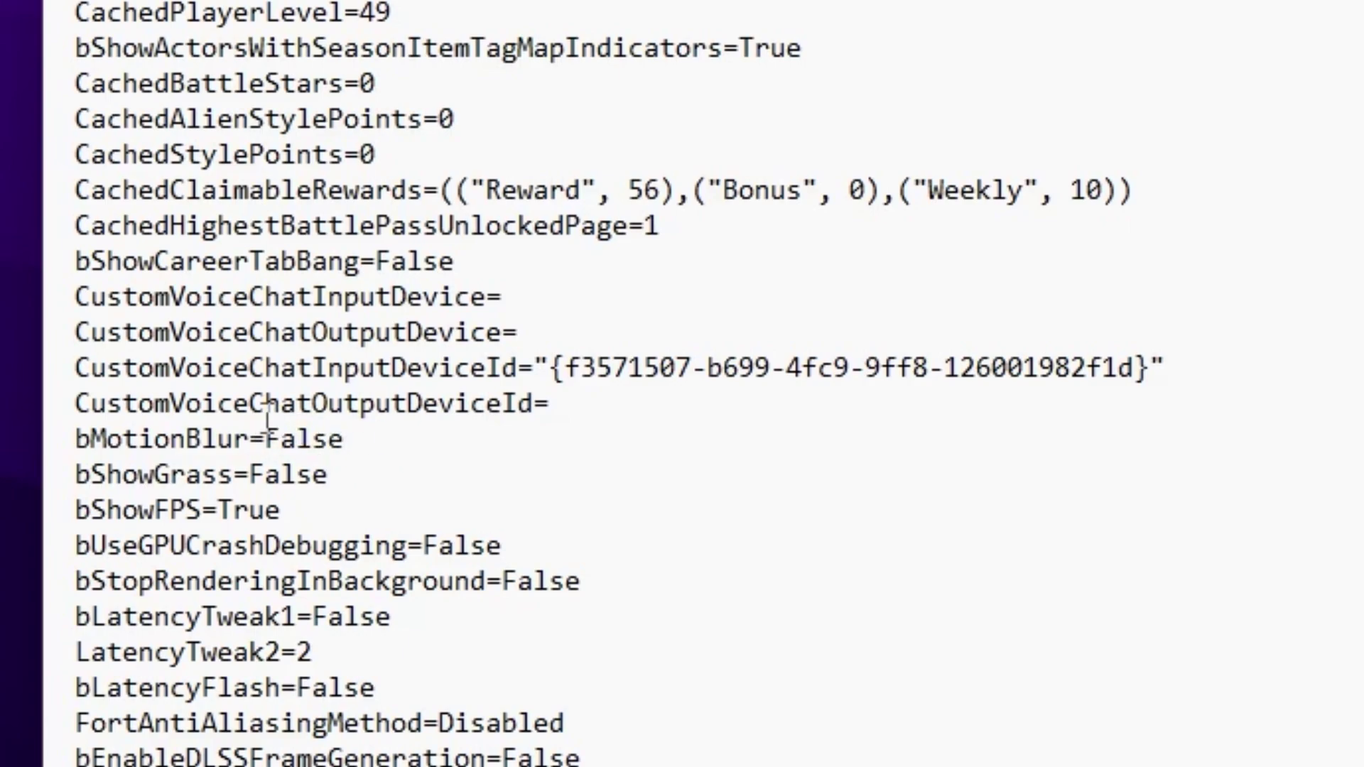
scroll(268, 419, down, 3)
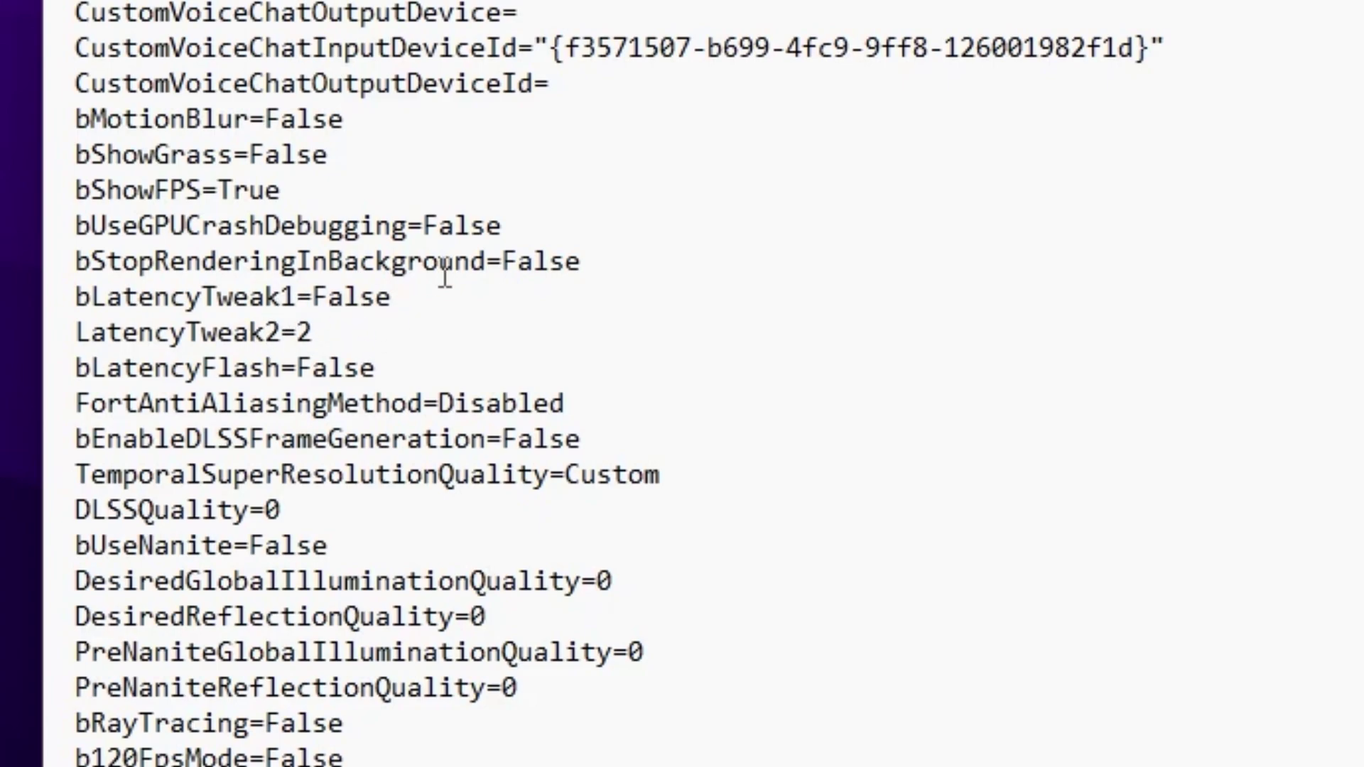
scroll(638, 189, down, 2)
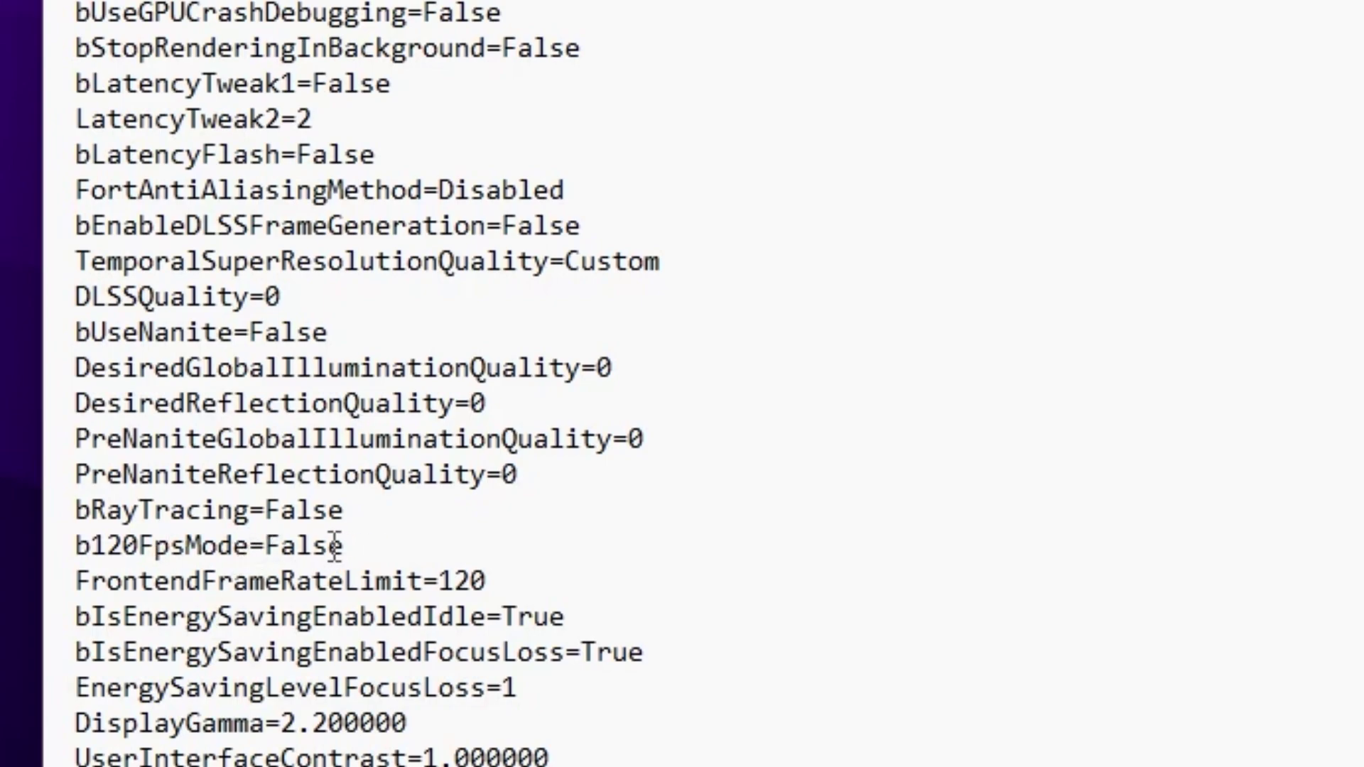
scroll(486, 439, down, 2)
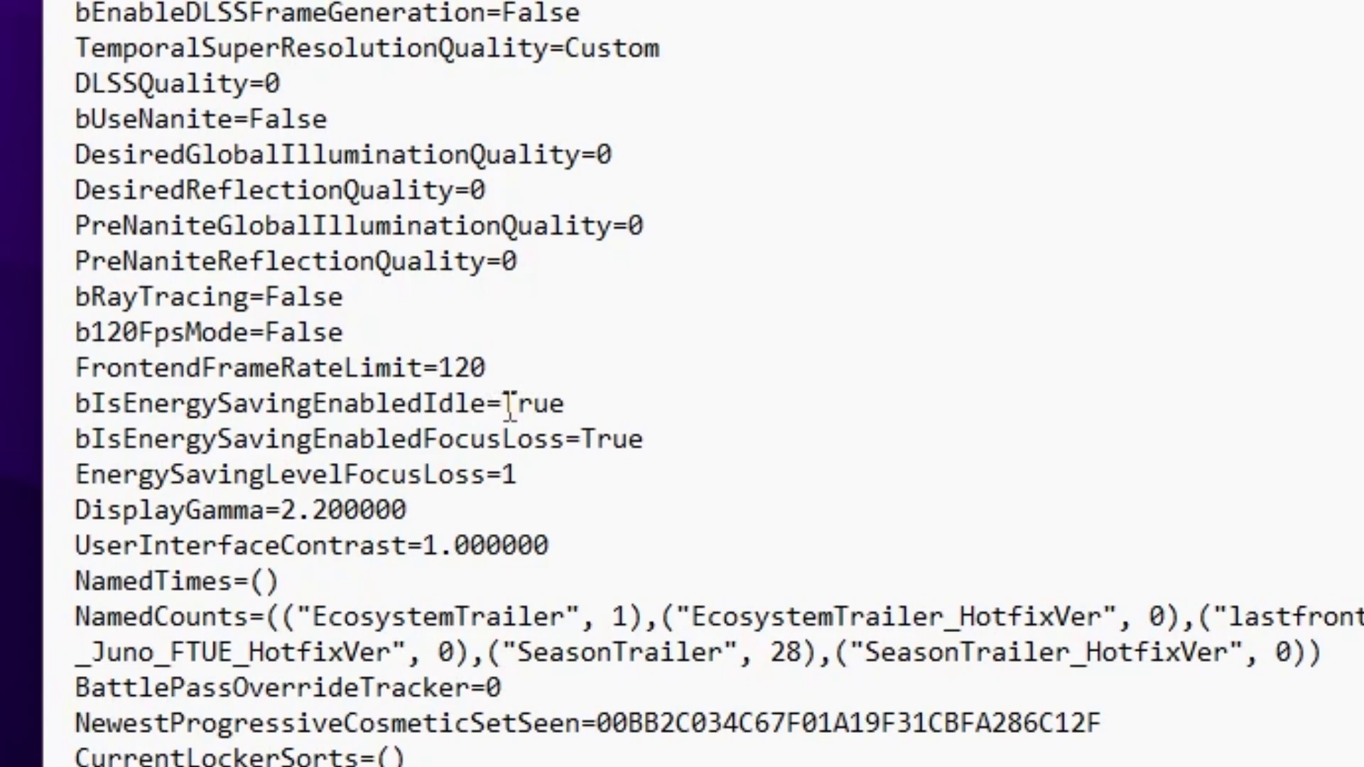
drag(585, 404, 511, 403)
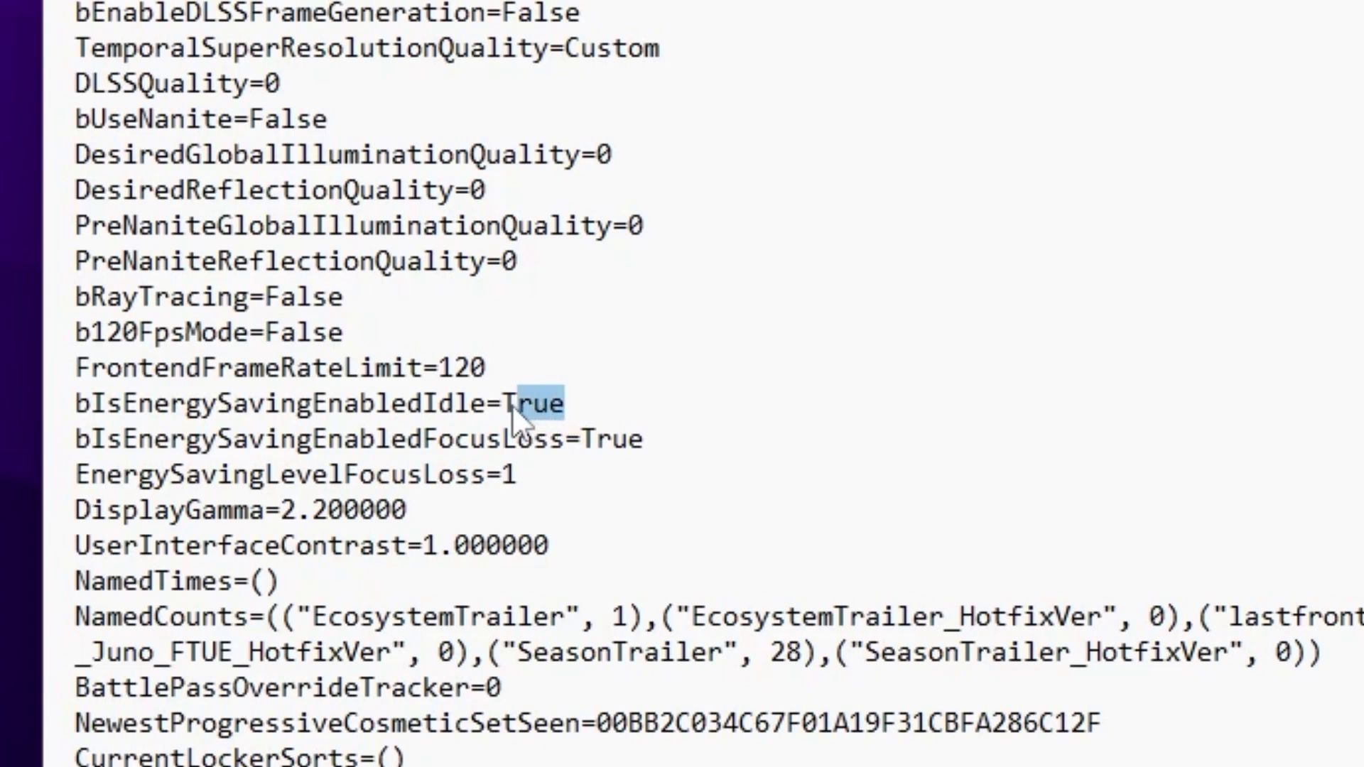
text(Fa)
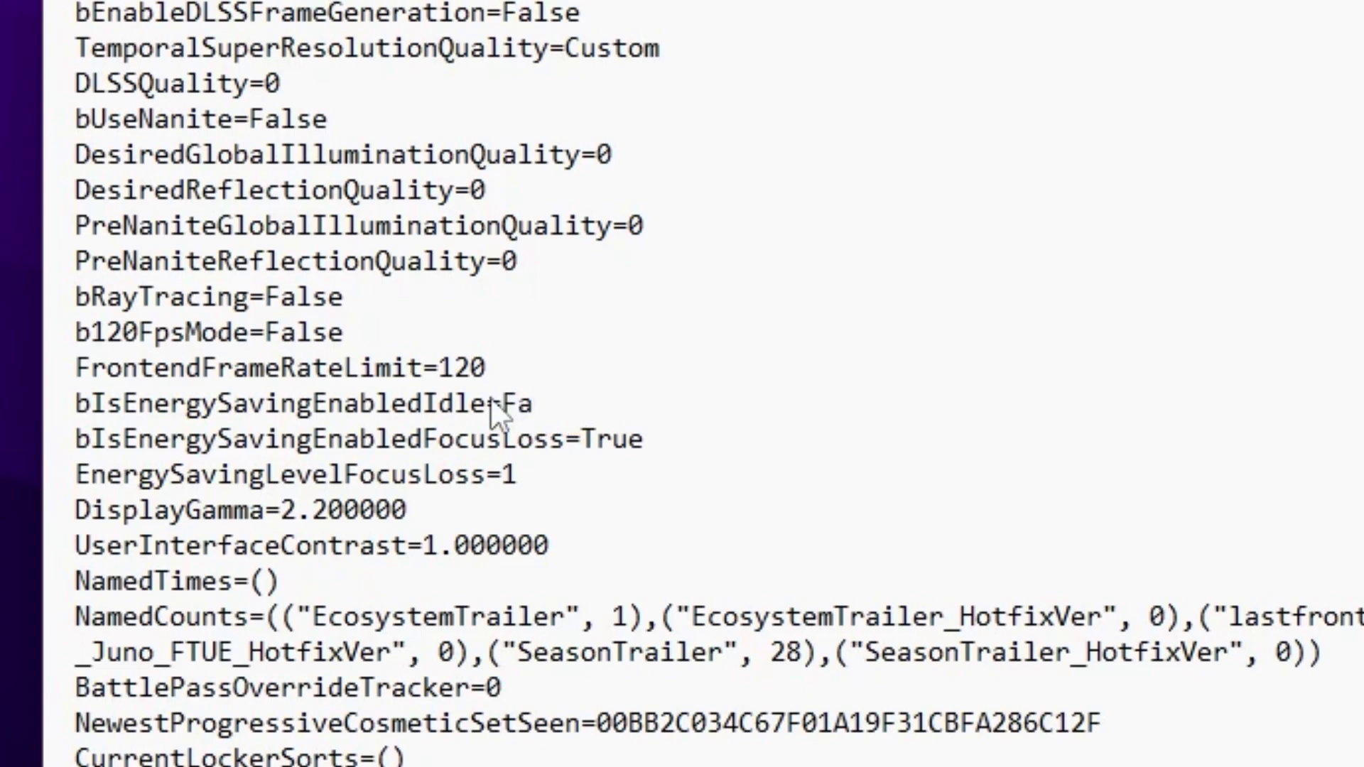
text(lse)
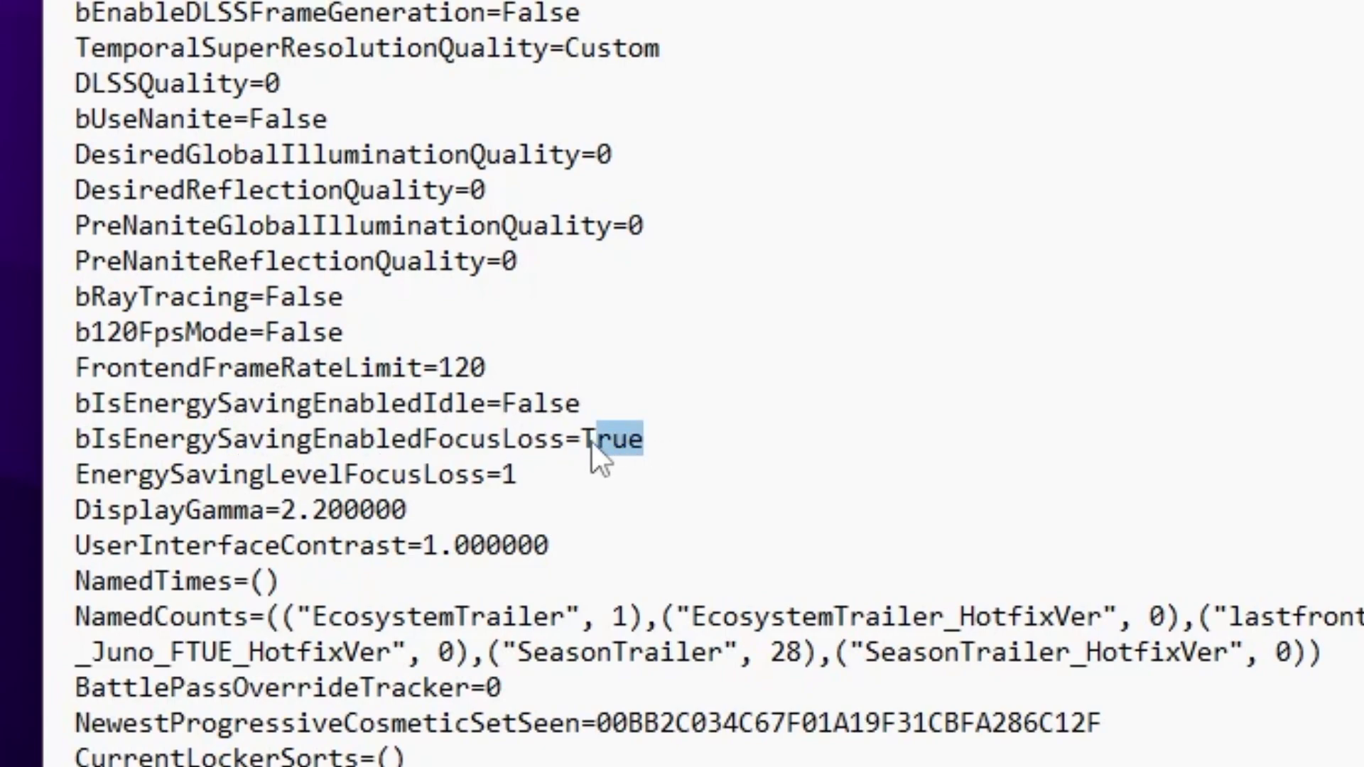
drag(582, 446, 579, 444)
text(False)
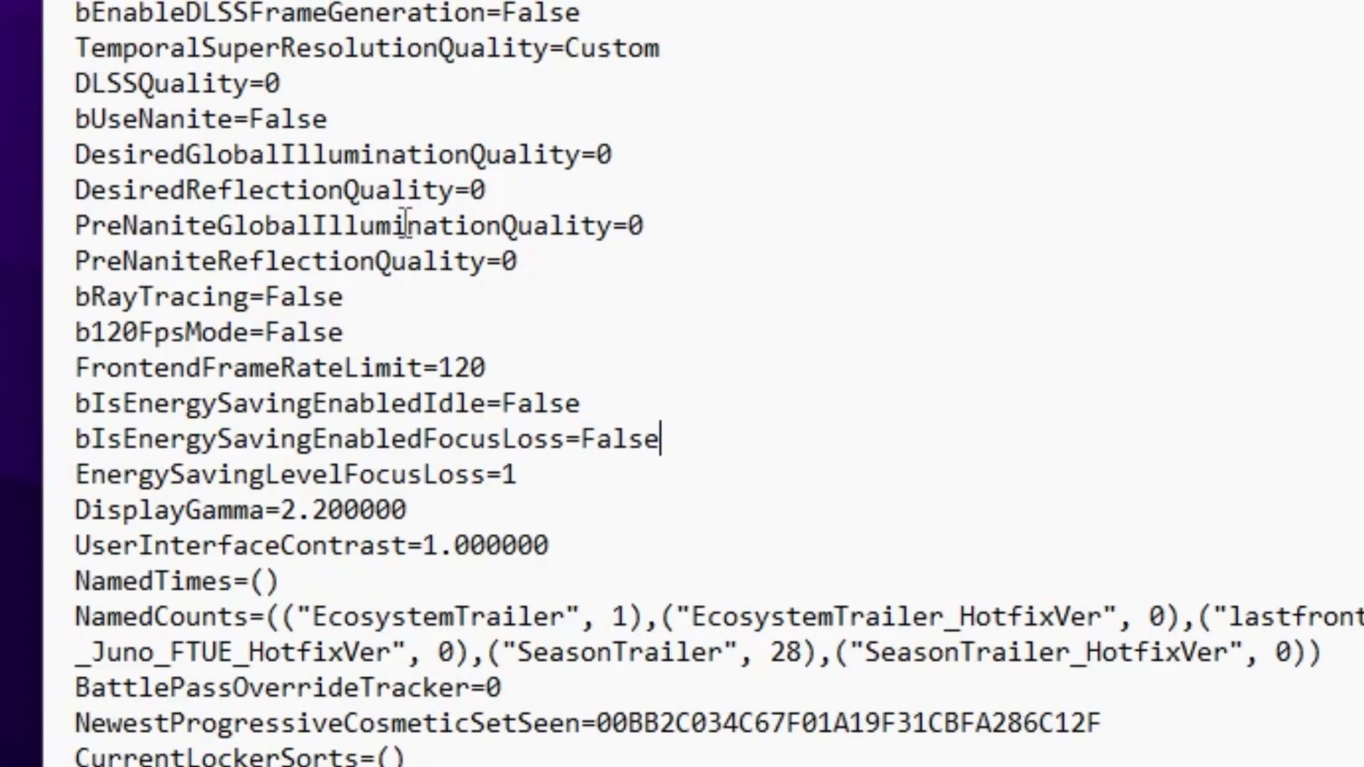
Step: Change ResolutionSizeX from 1920 to 1680 and begin retyping ResolutionSizeY as 1050
scroll(271, 317, down, 3)
scroll(310, 338, down, 9)
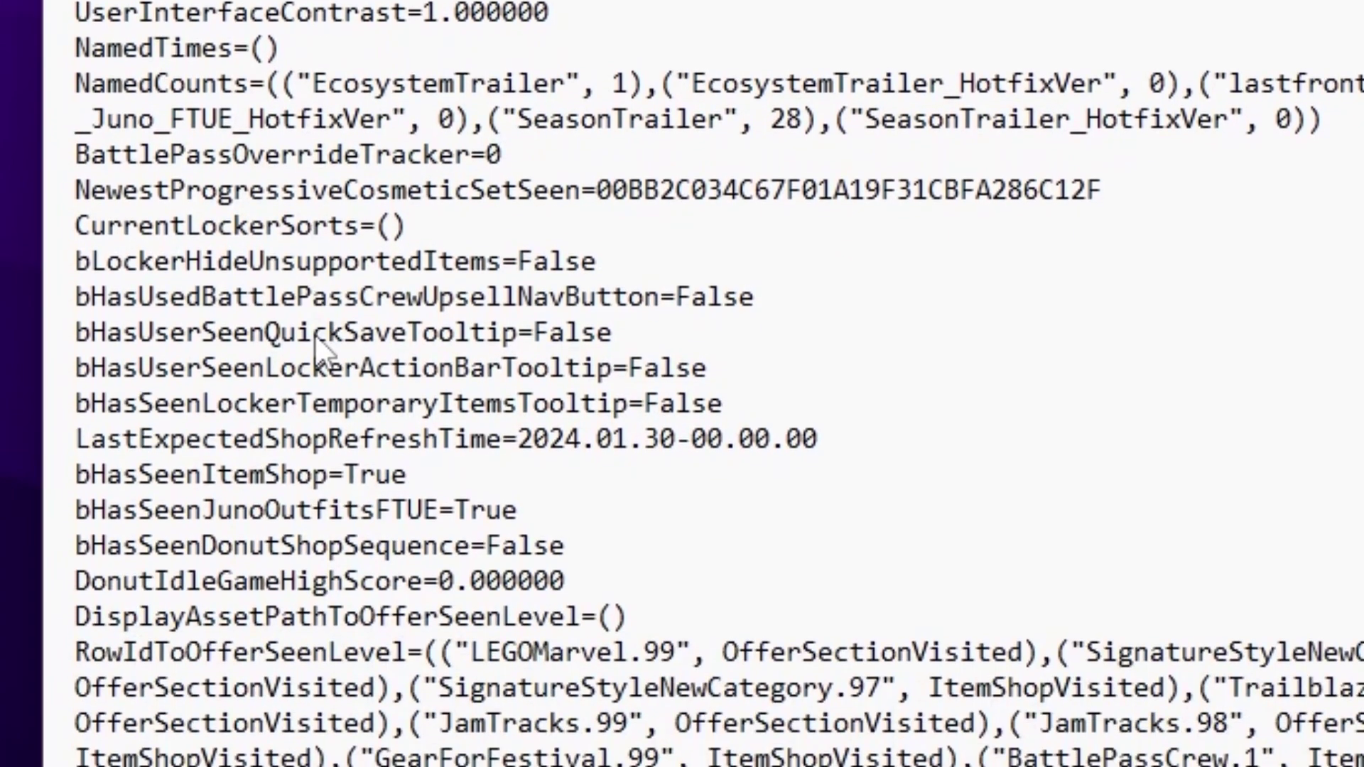
scroll(323, 341, down, 6)
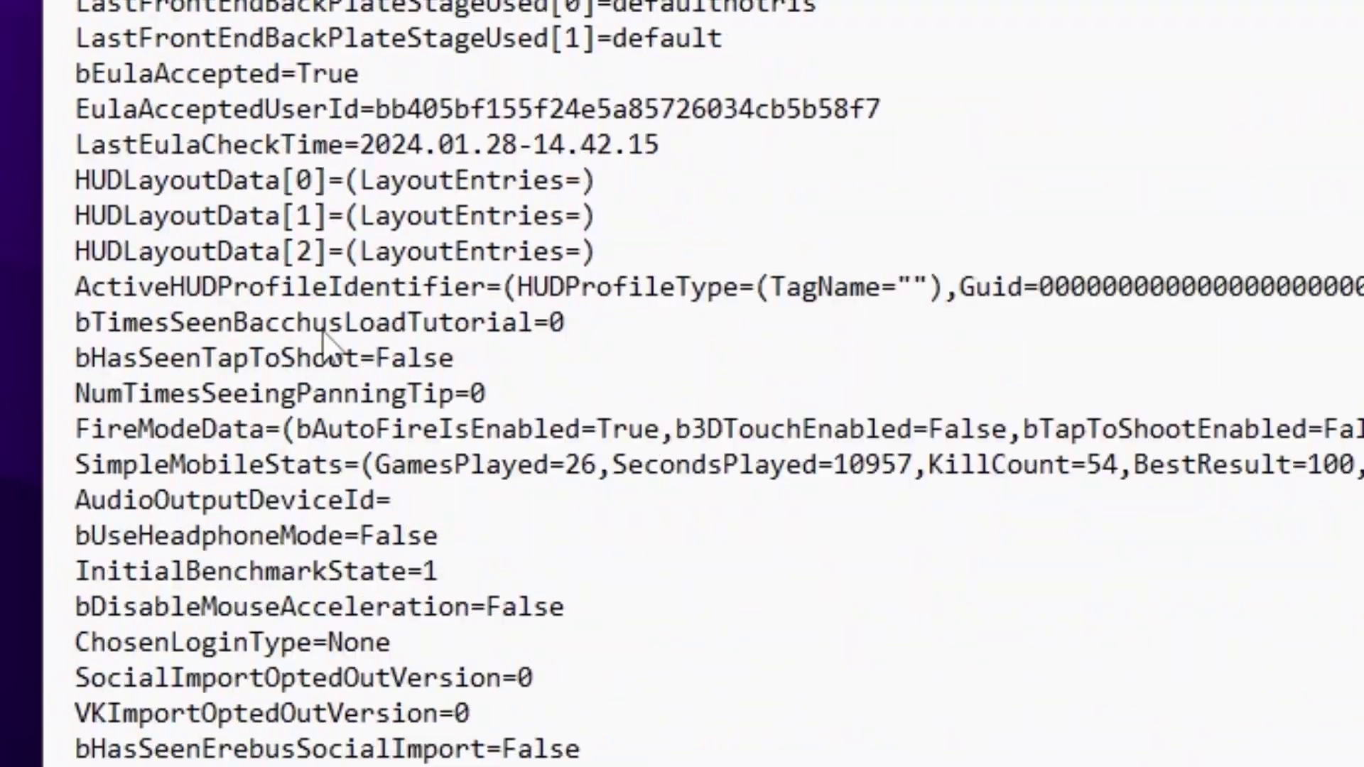
scroll(327, 341, down, 4)
scroll(329, 341, down, 9)
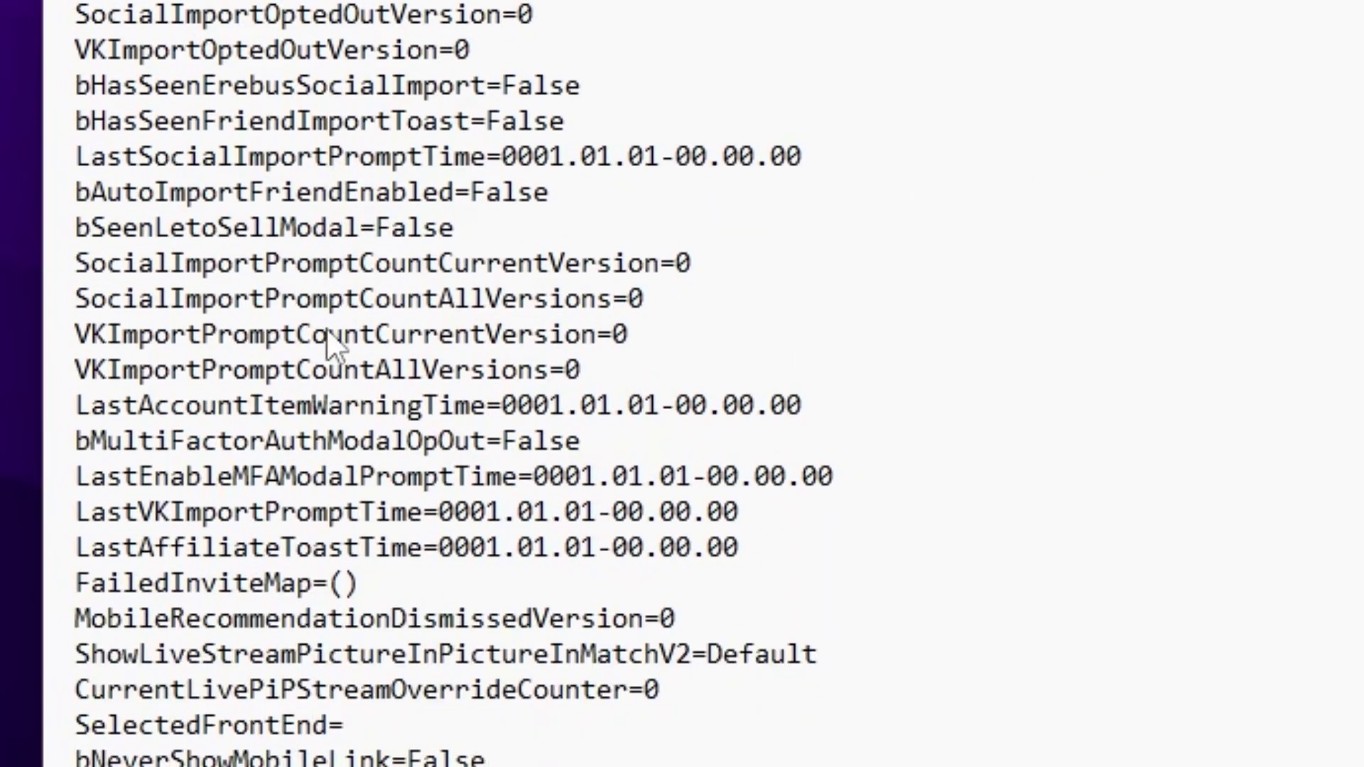
scroll(320, 258, down, 3)
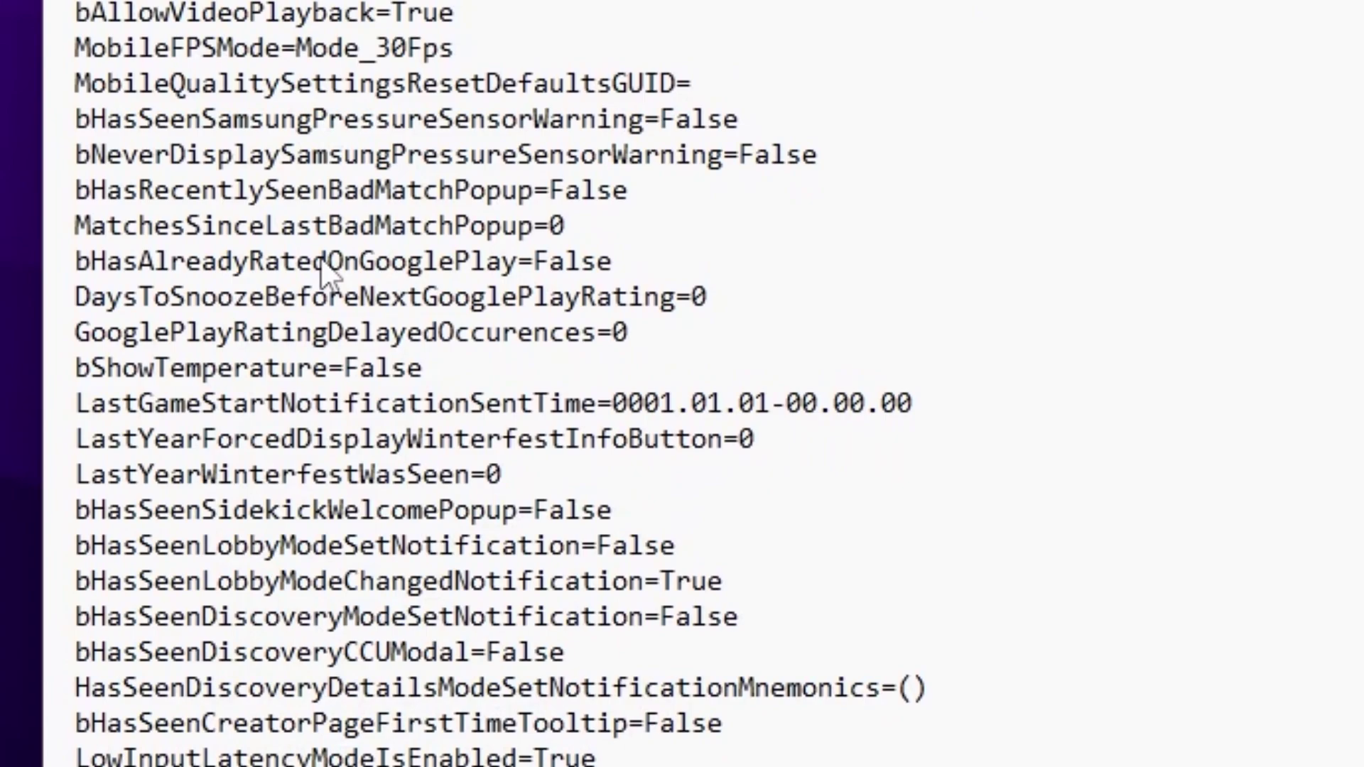
scroll(323, 266, down, 7)
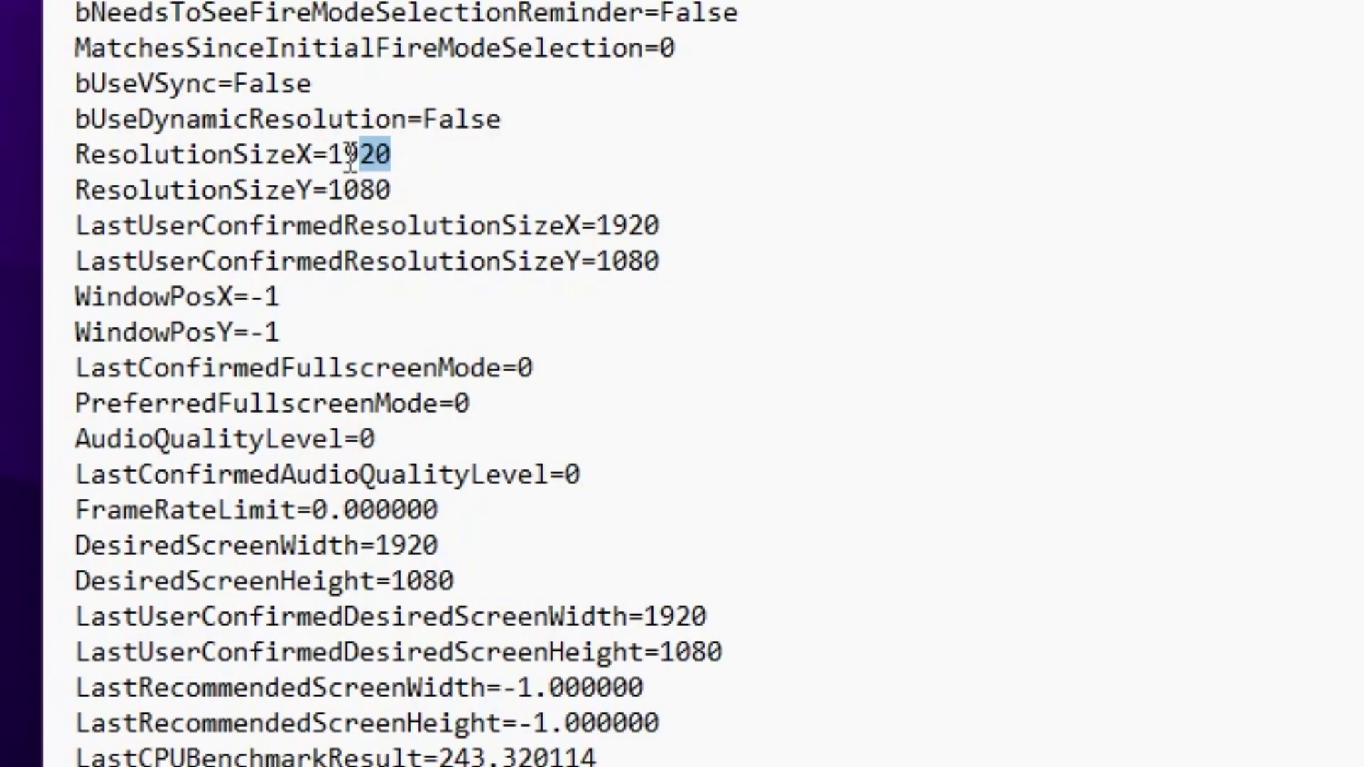
key(BackSpace)
key(BackSpace)
text(680)
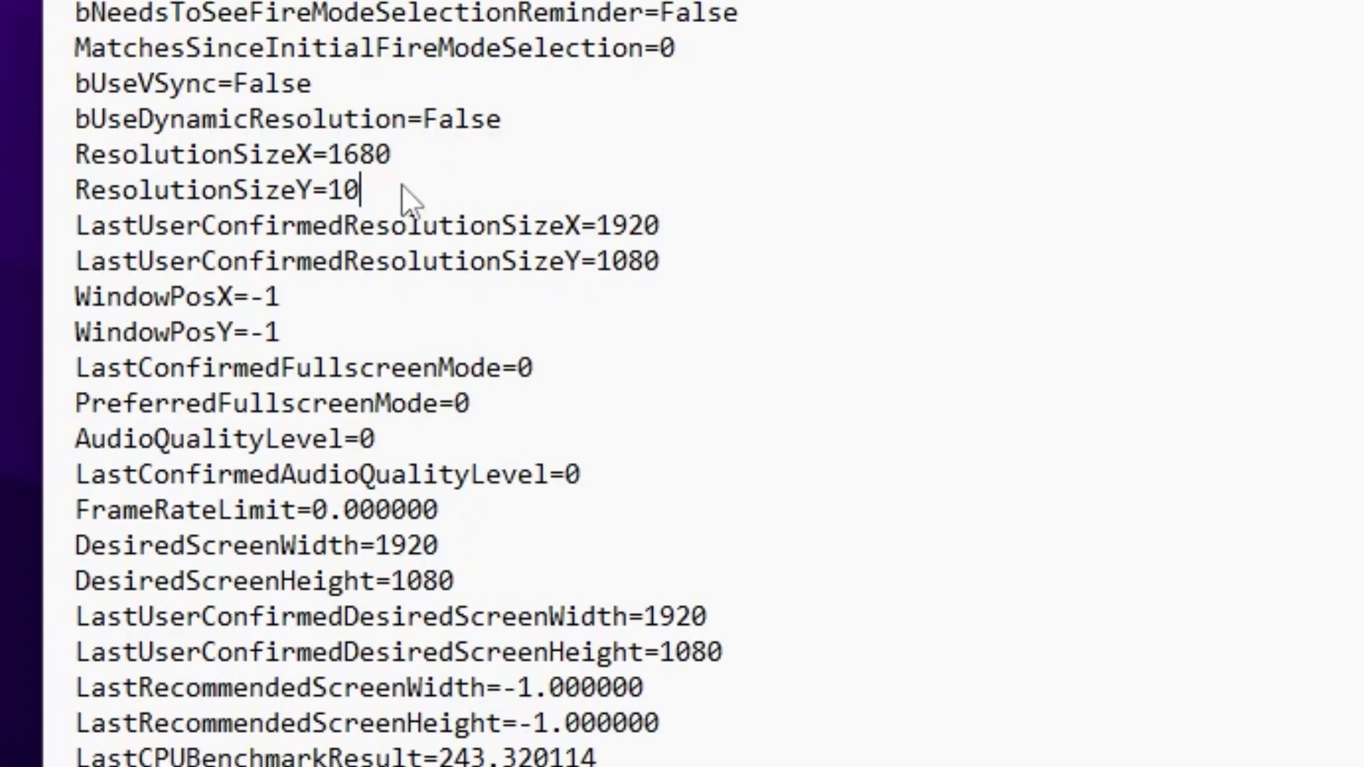
text(50)
Step: Change ViewDistanceQuality from 3 to 0 and TextureQuality from 2 to 0
scroll(637, 148, down, 10)
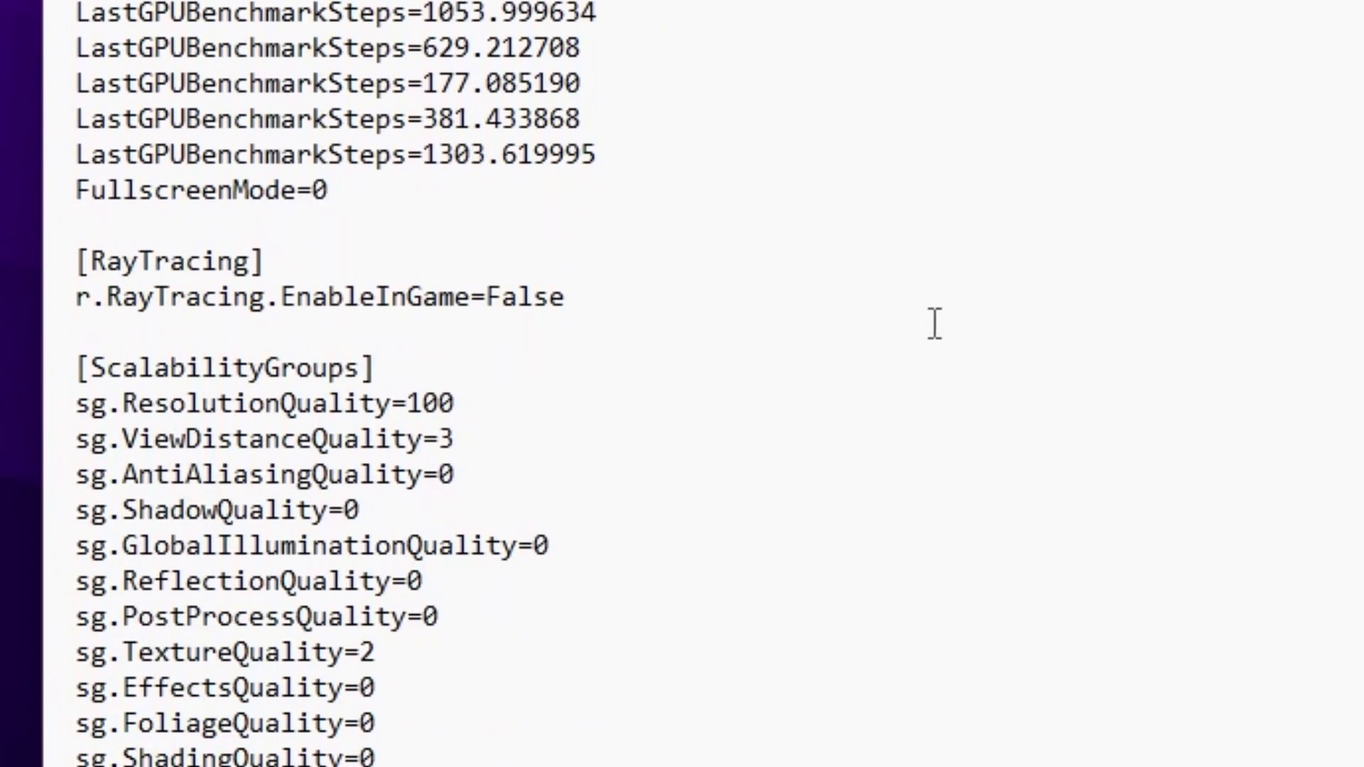
click(425, 270)
scroll(319, 337, down, 1)
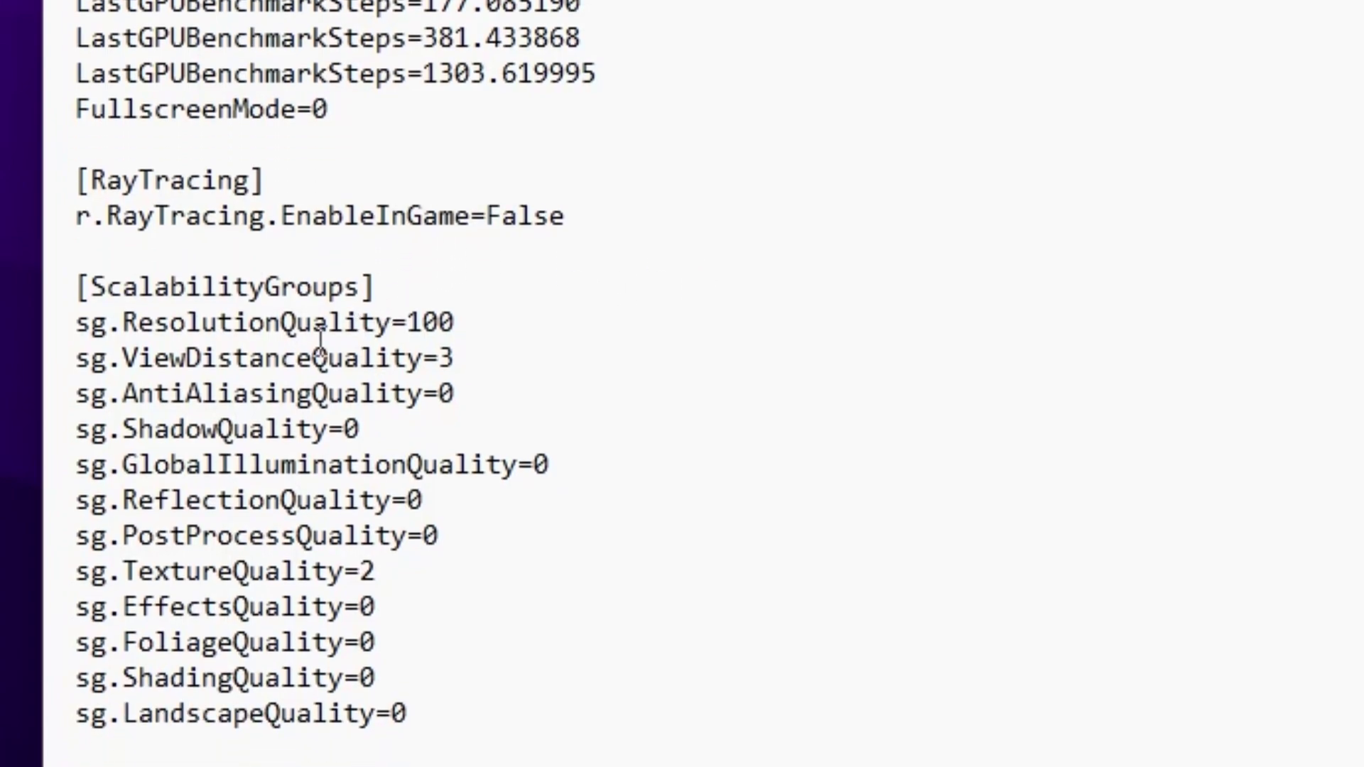
scroll(320, 340, down, 1)
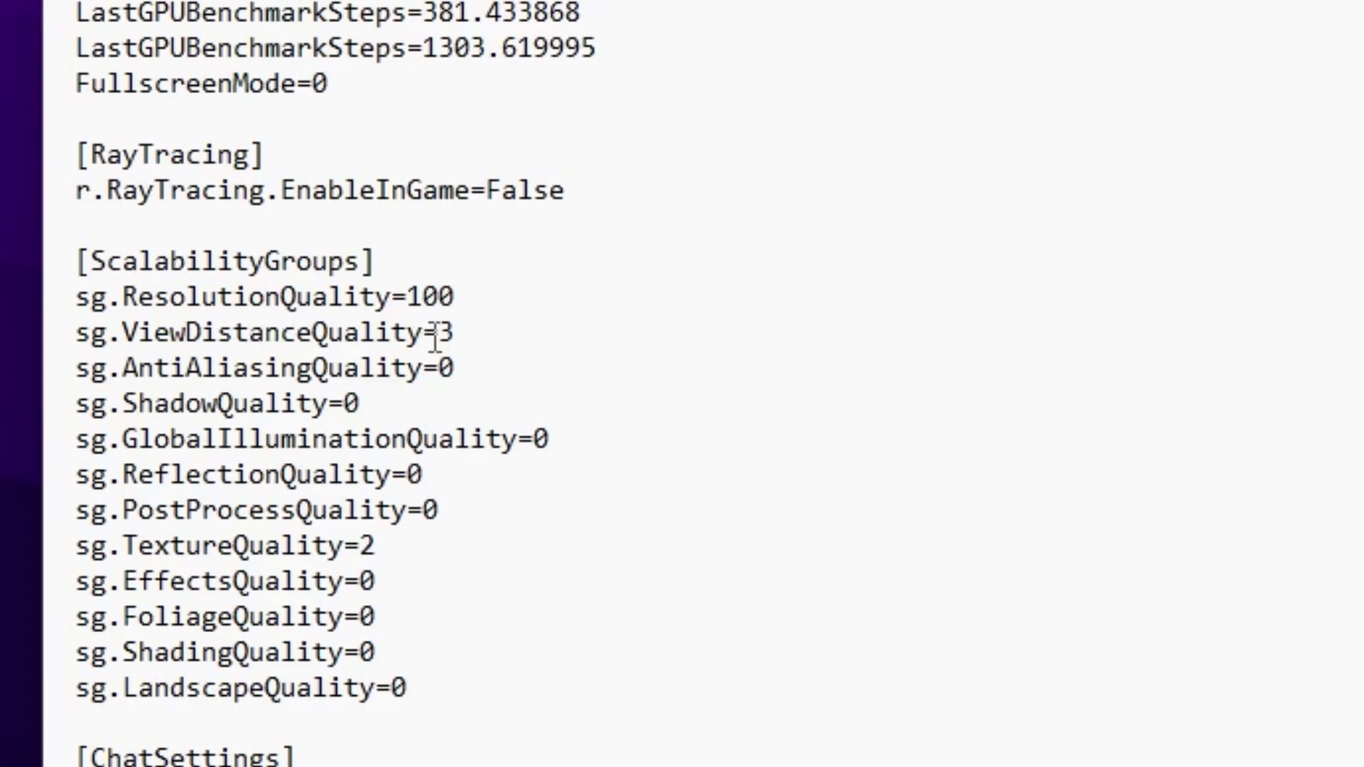
click(460, 332)
key(BackSpace)
text(0)
click(375, 546)
text(0)
Step: Save GameUserSettings.ini from Notepad's File menu
scroll(435, 651, down, 7)
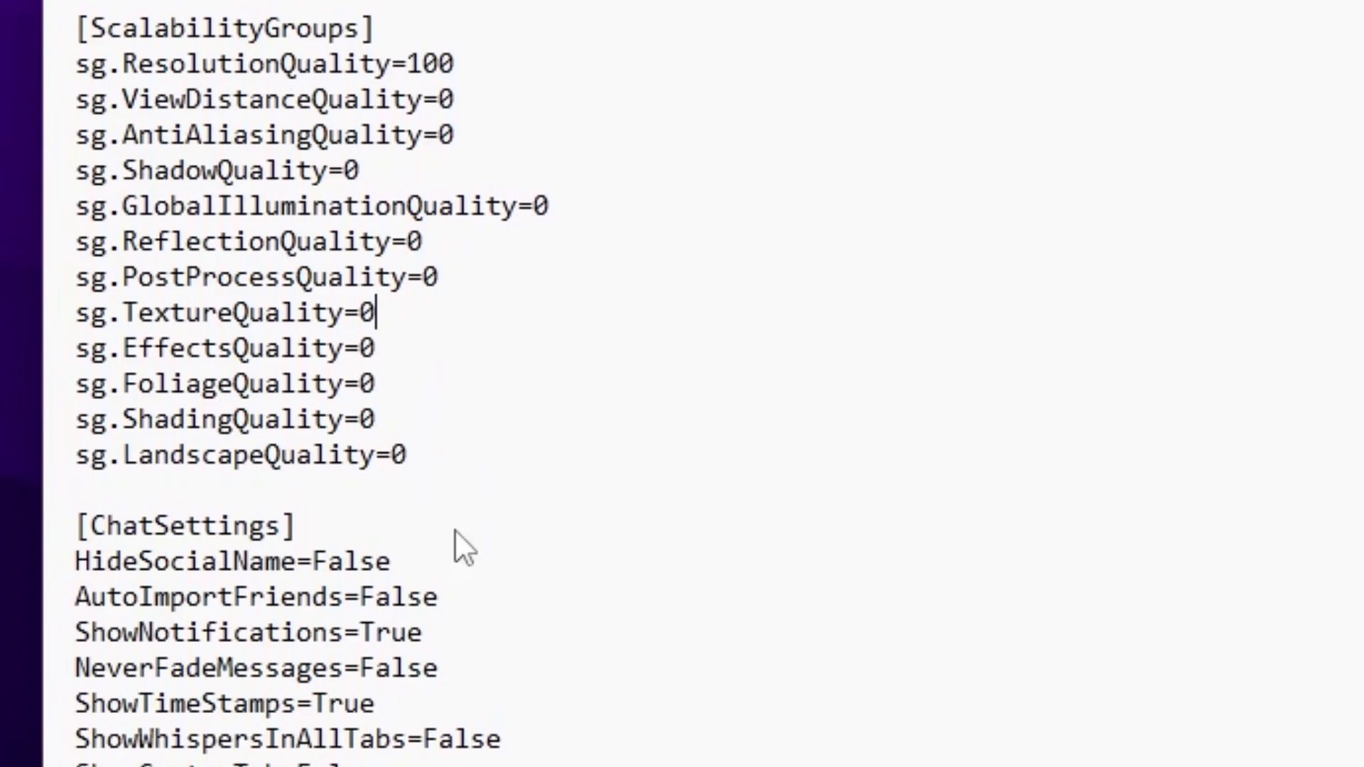
scroll(547, 390, down, 1)
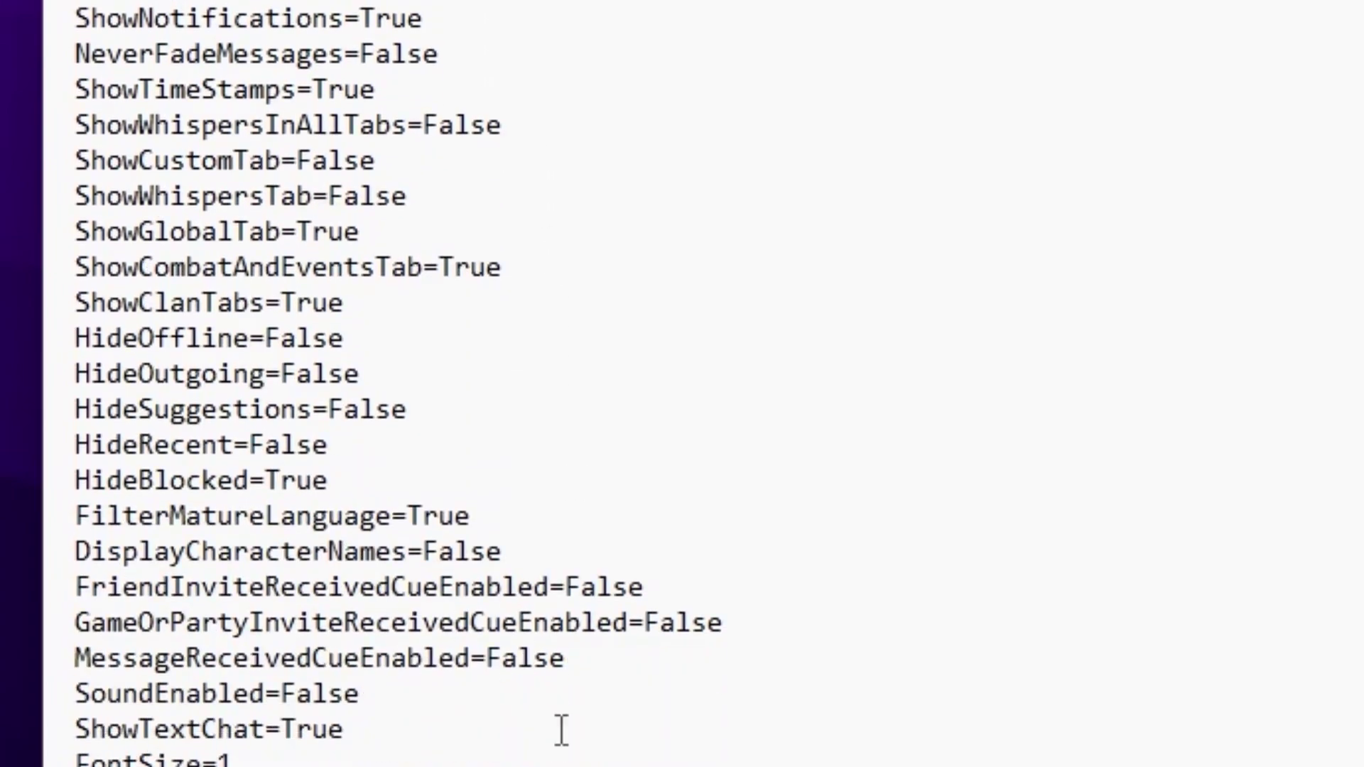
click(106, 122)
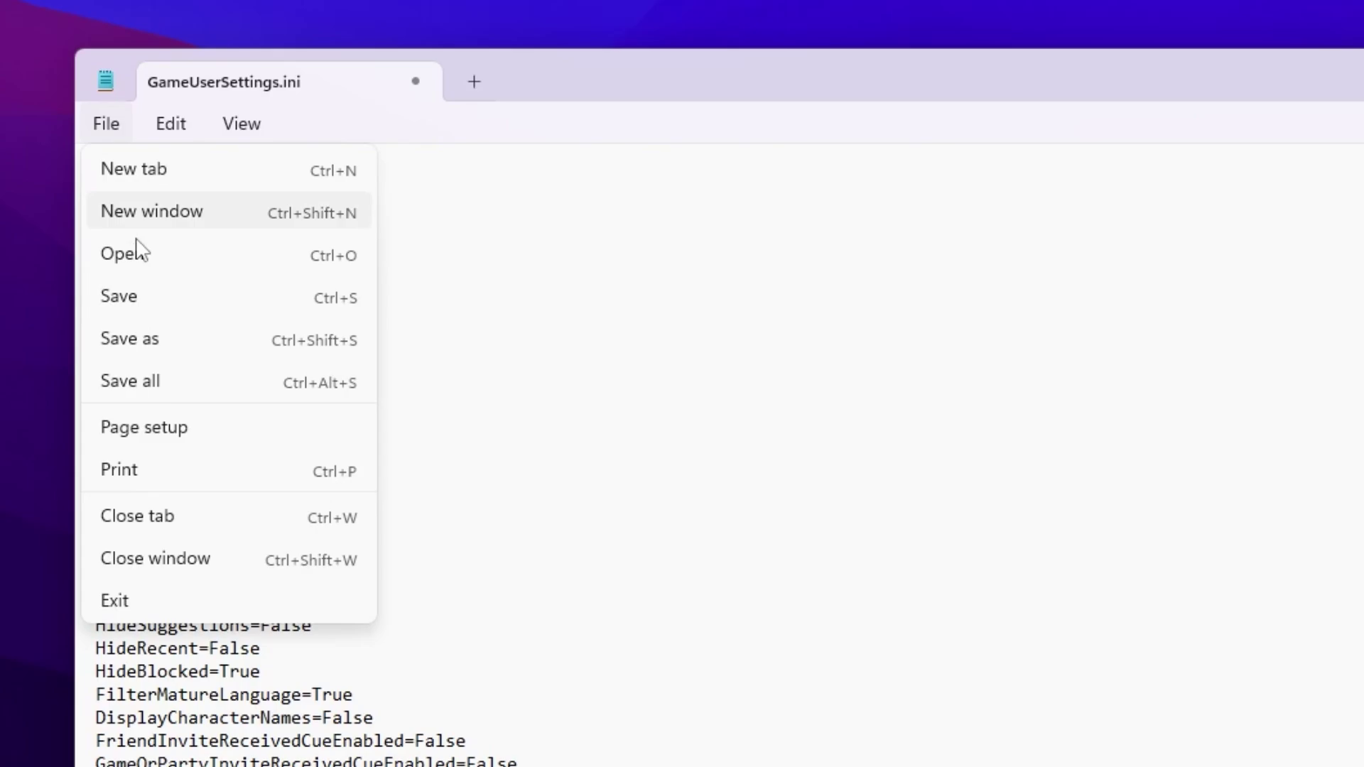
click(135, 295)
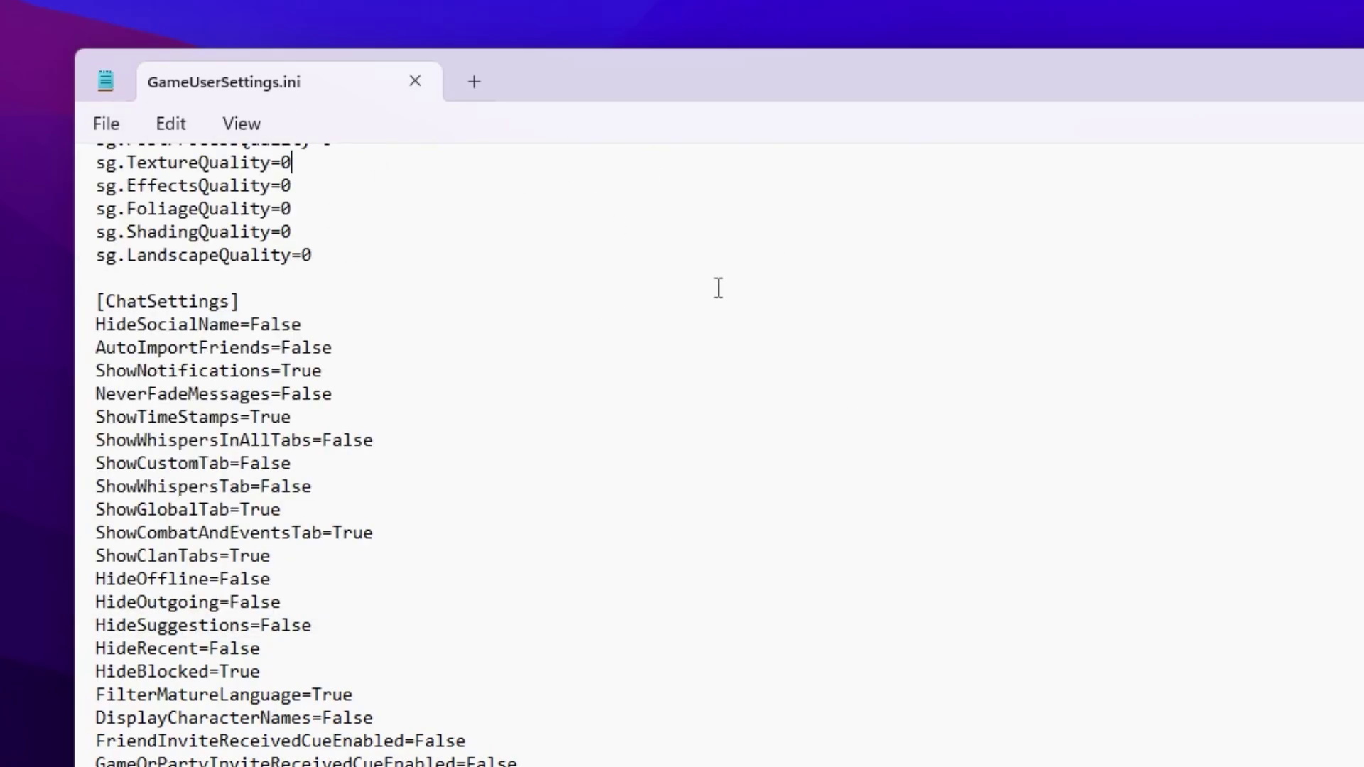
Step: Close Notepad and launch the Epic Games Launcher from Windows search
key(alt+F4)
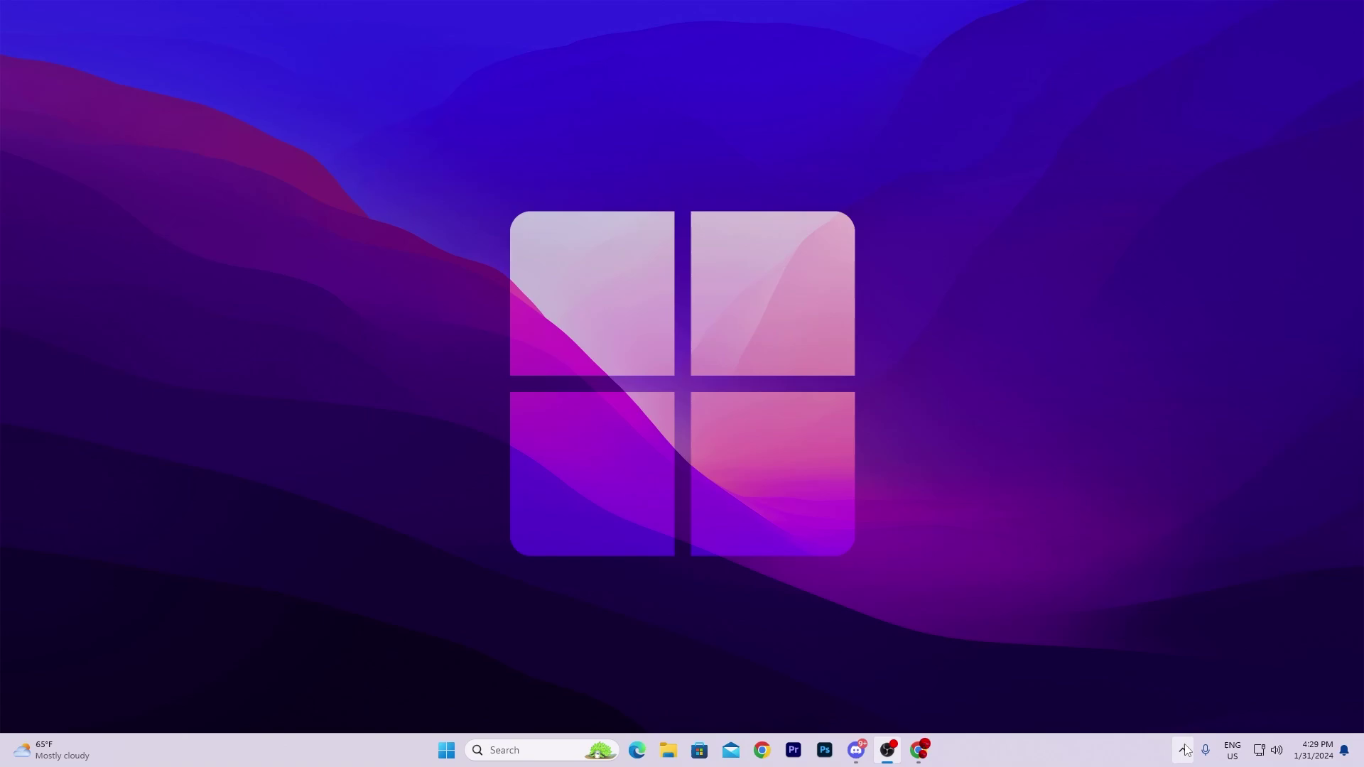
key(super+s)
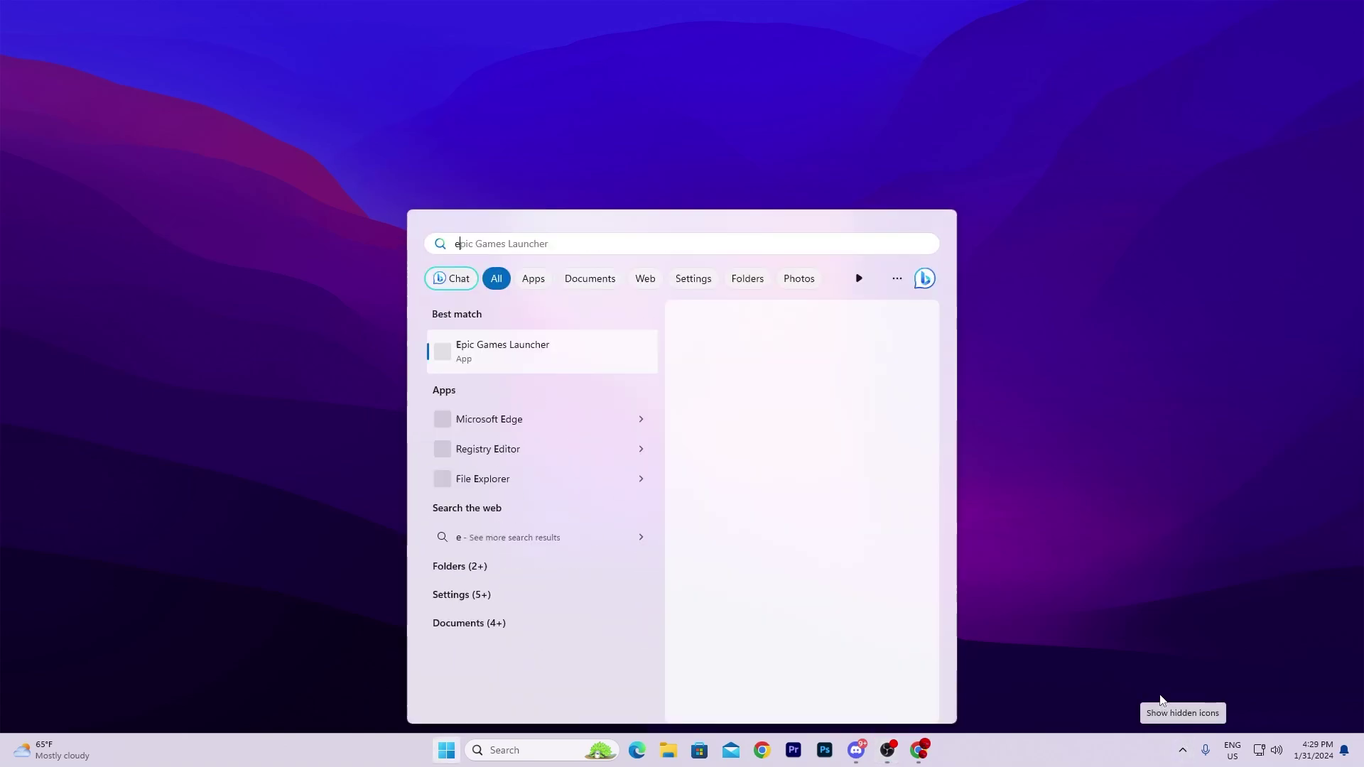
key(Return)
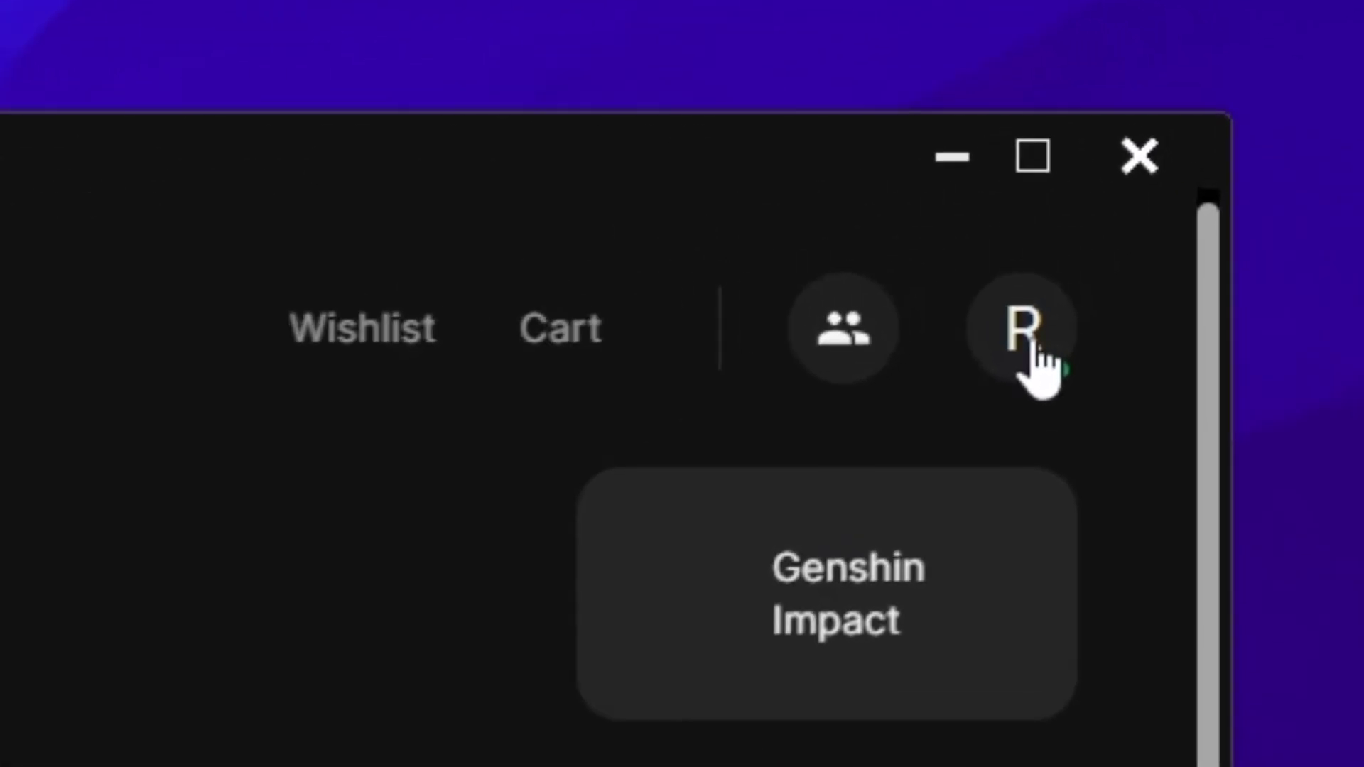
Step: Give Fortnite the launch arguments -LANPLAY -NOSPLASH -NOTEXTURESTREAMING -USEALLAVALIABLECORES under Manage Games
click(1034, 359)
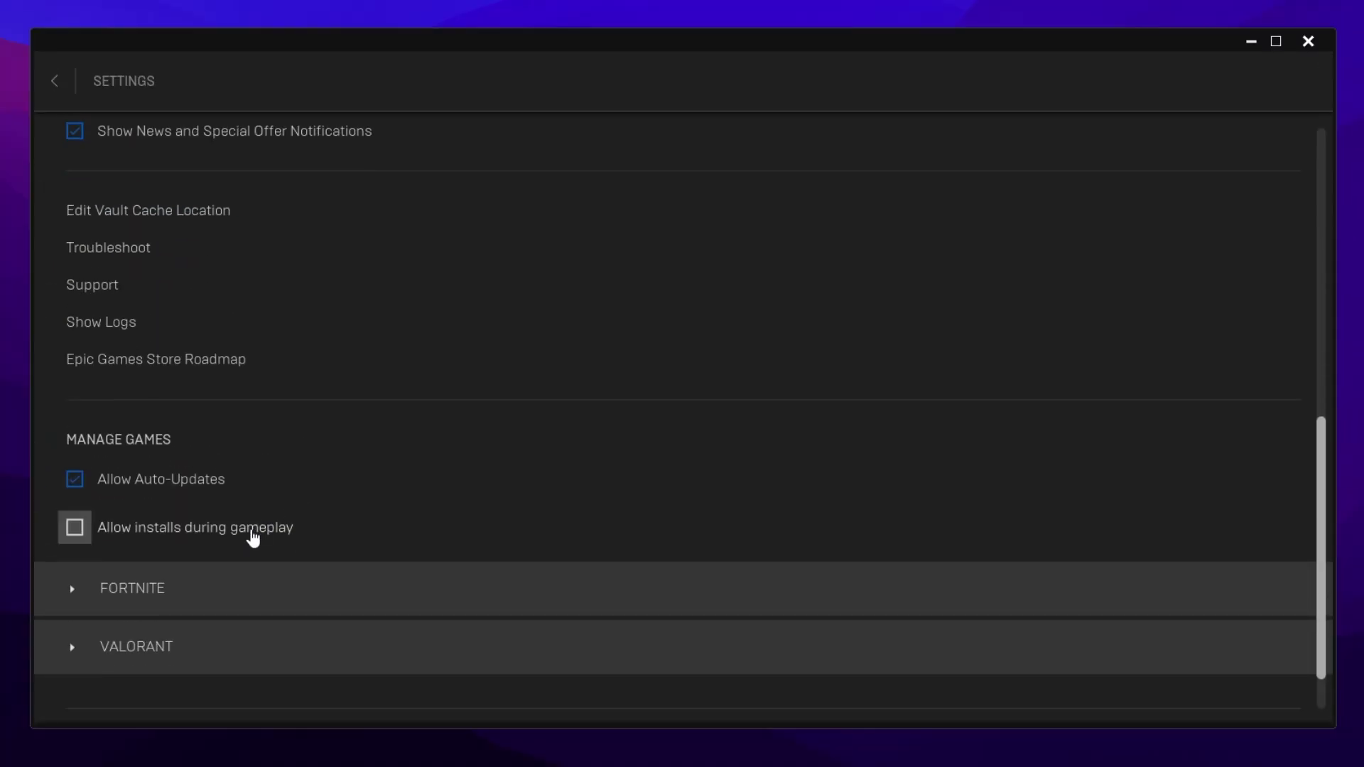
click(73, 591)
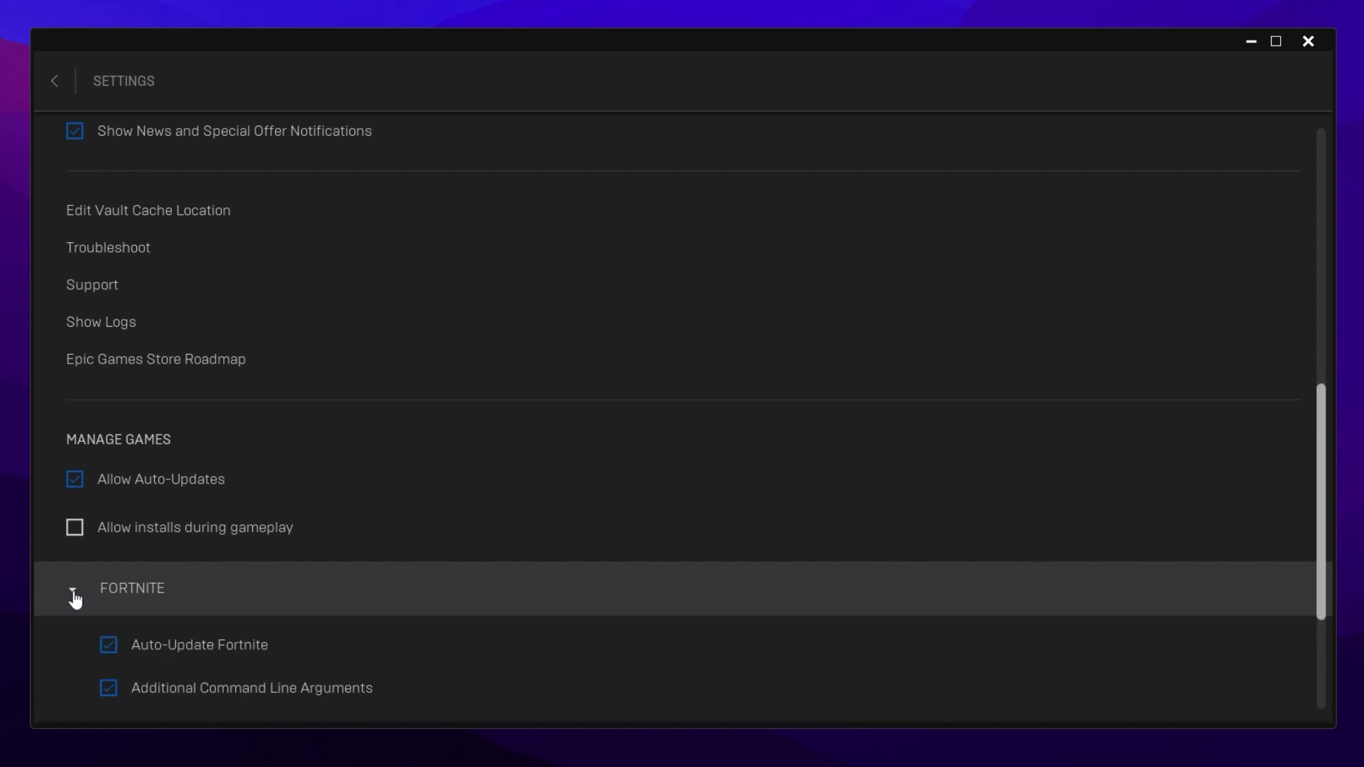
scroll(85, 576, down, 2)
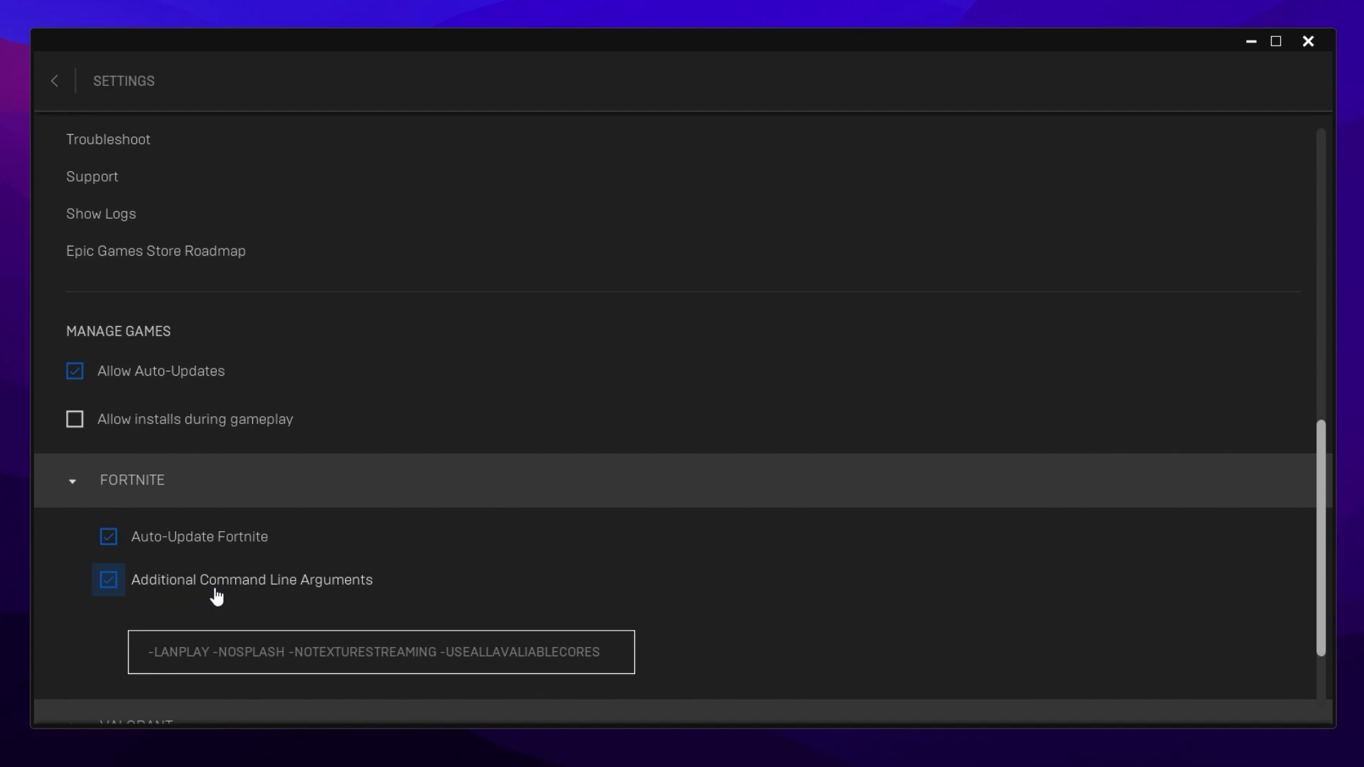
scroll(226, 556, down, 1)
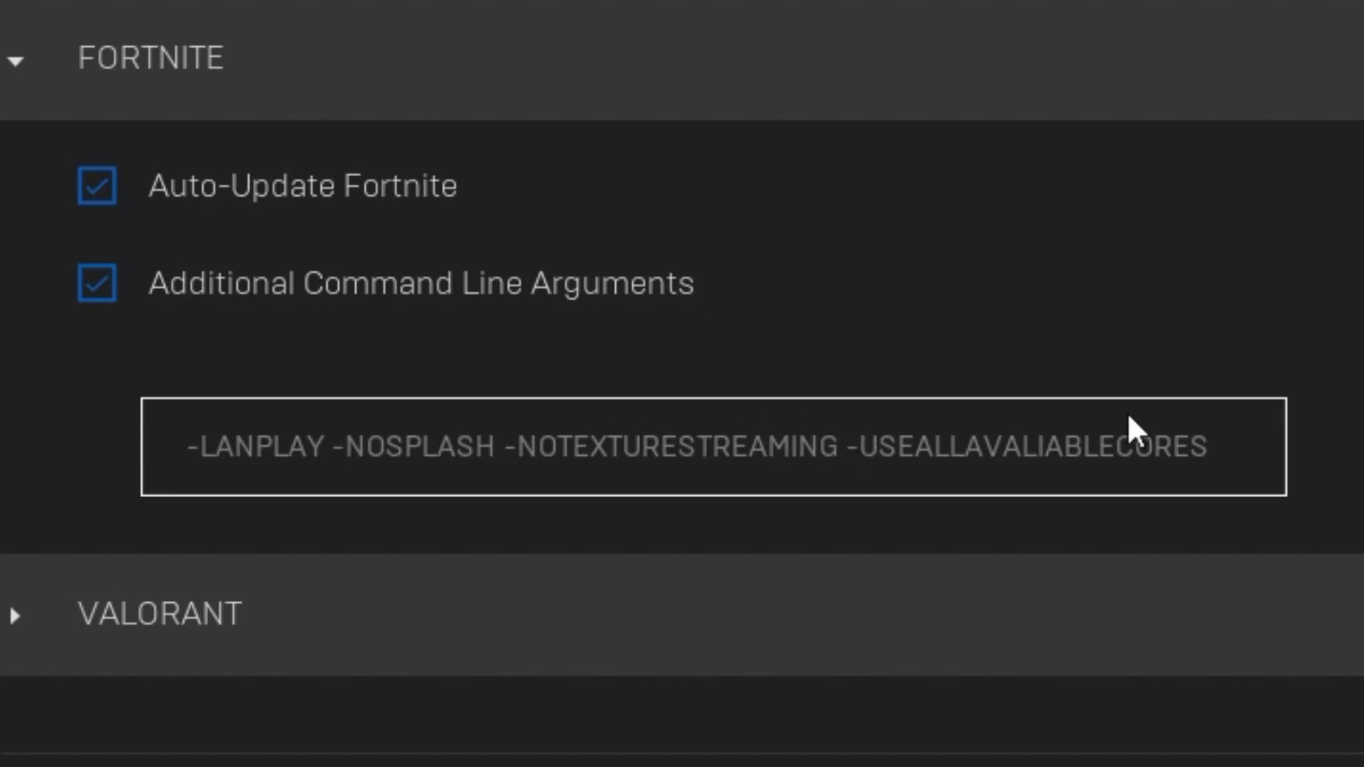
click(15, 61)
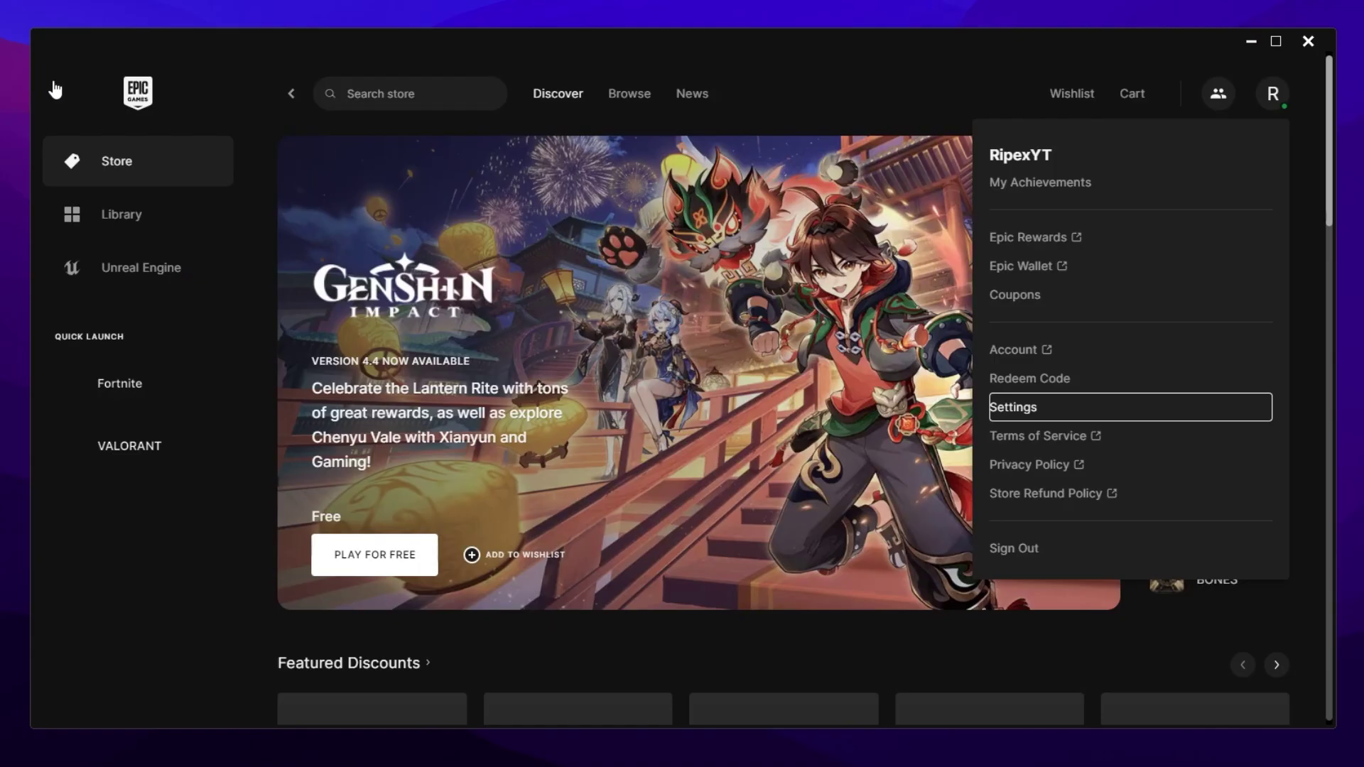
Step: Apply Fortnite's Library options with High Resolution Textures unticked and Pre-download Streamed Assets ticked
click(101, 219)
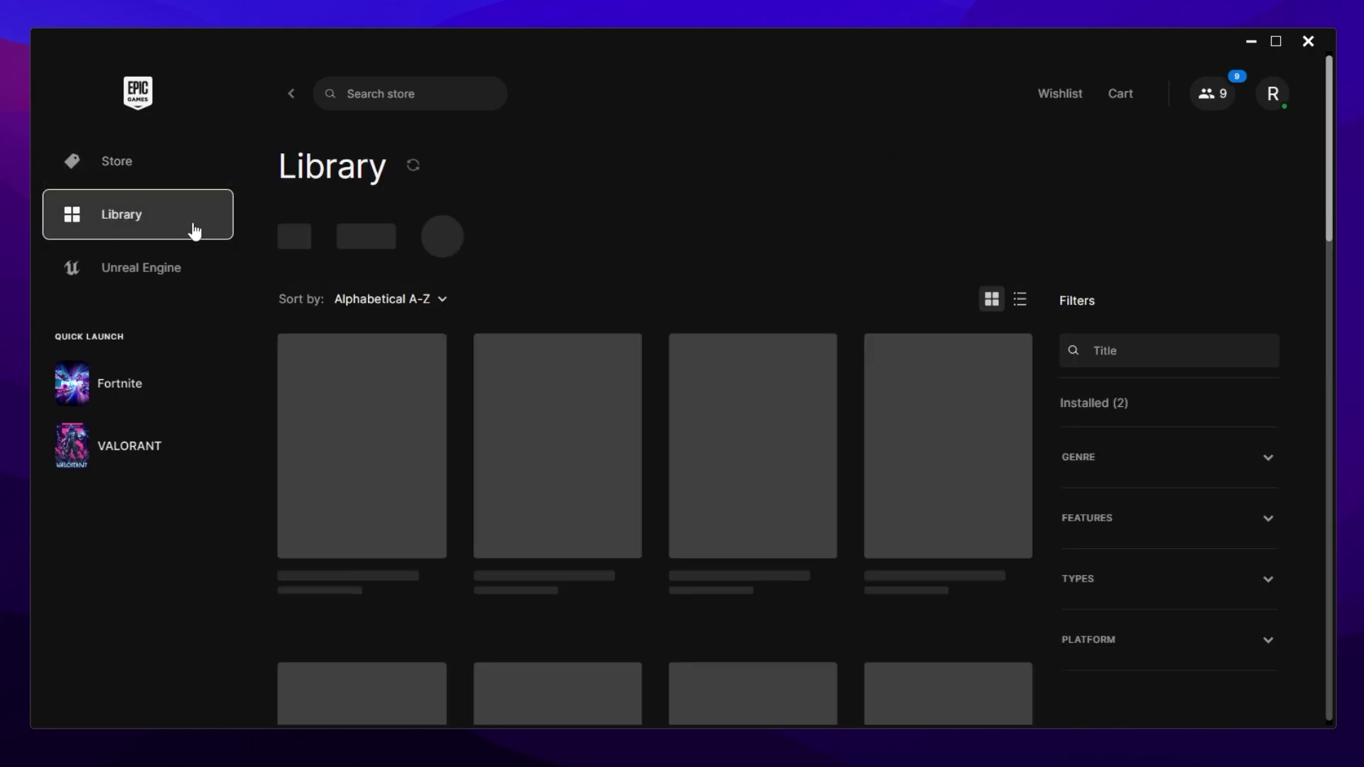
scroll(429, 329, down, 10)
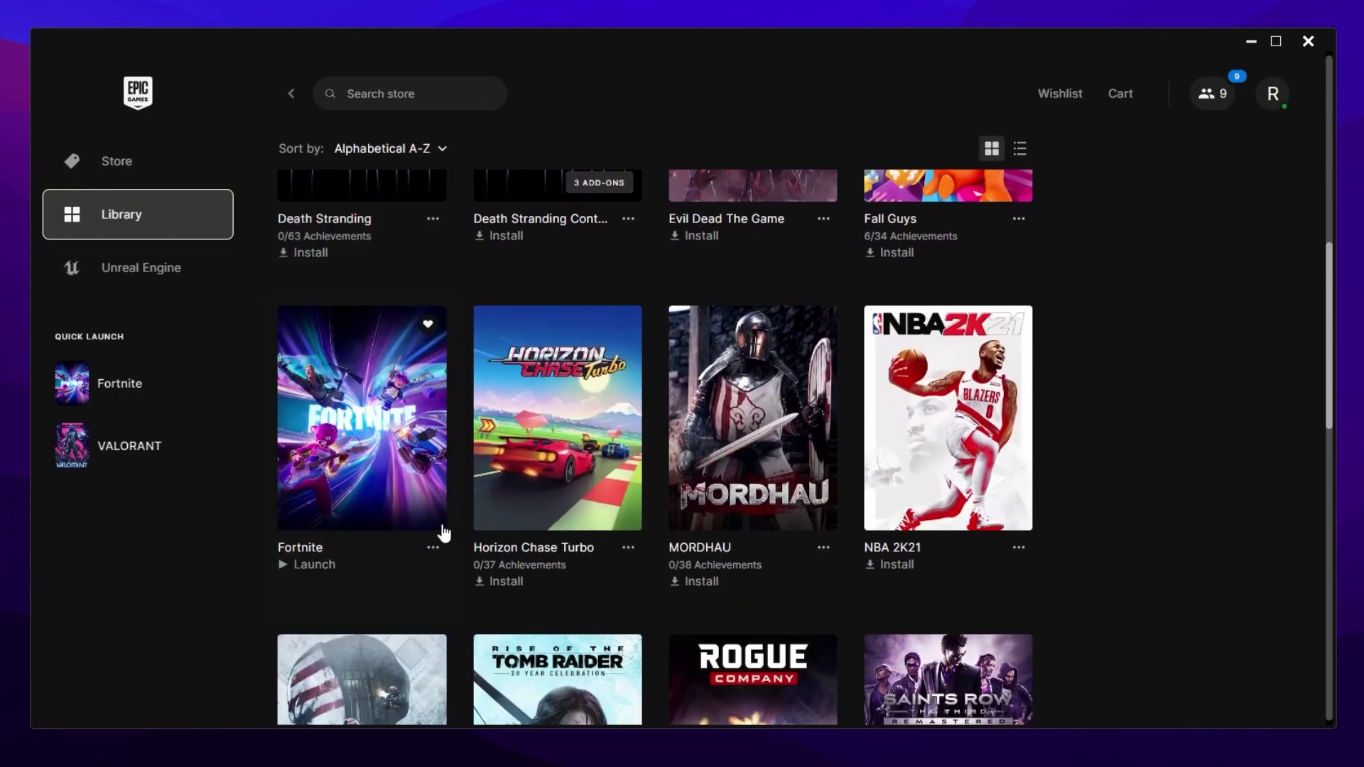
click(433, 549)
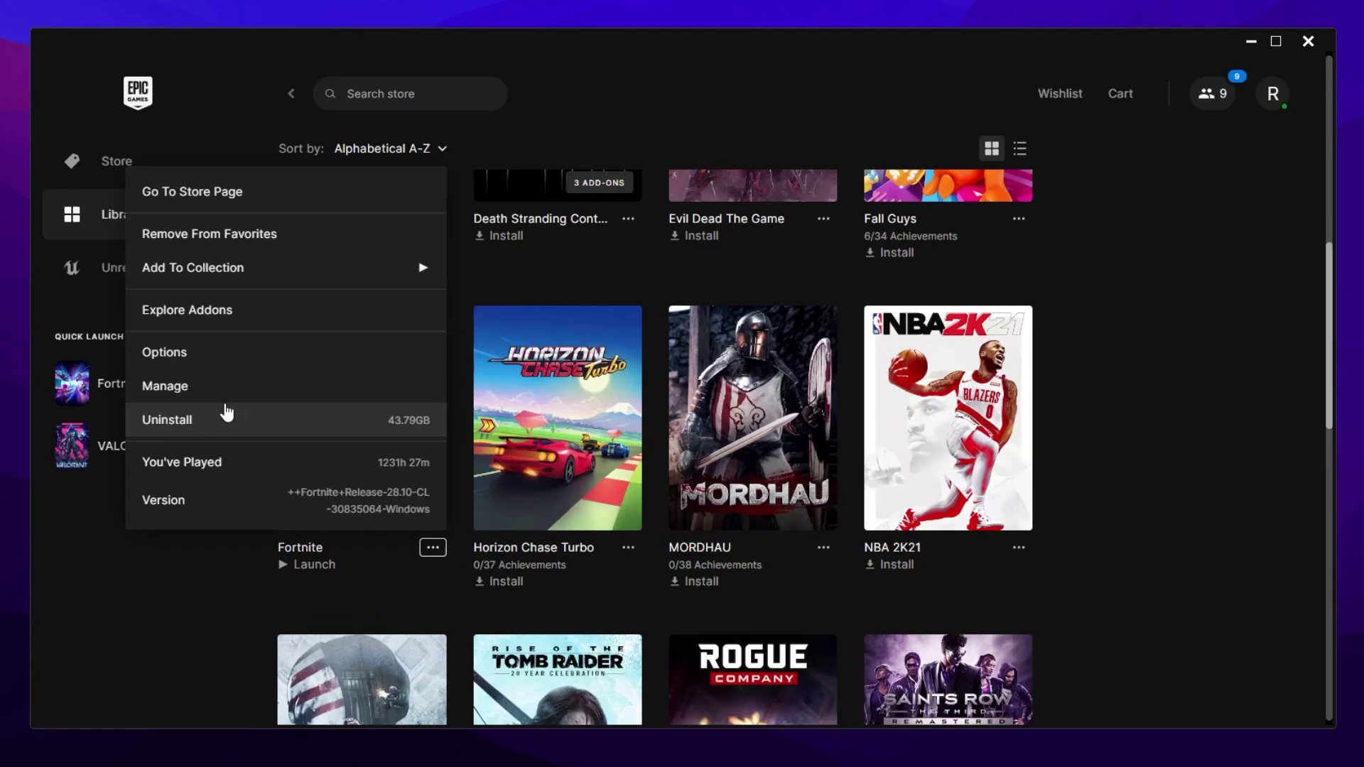
click(173, 358)
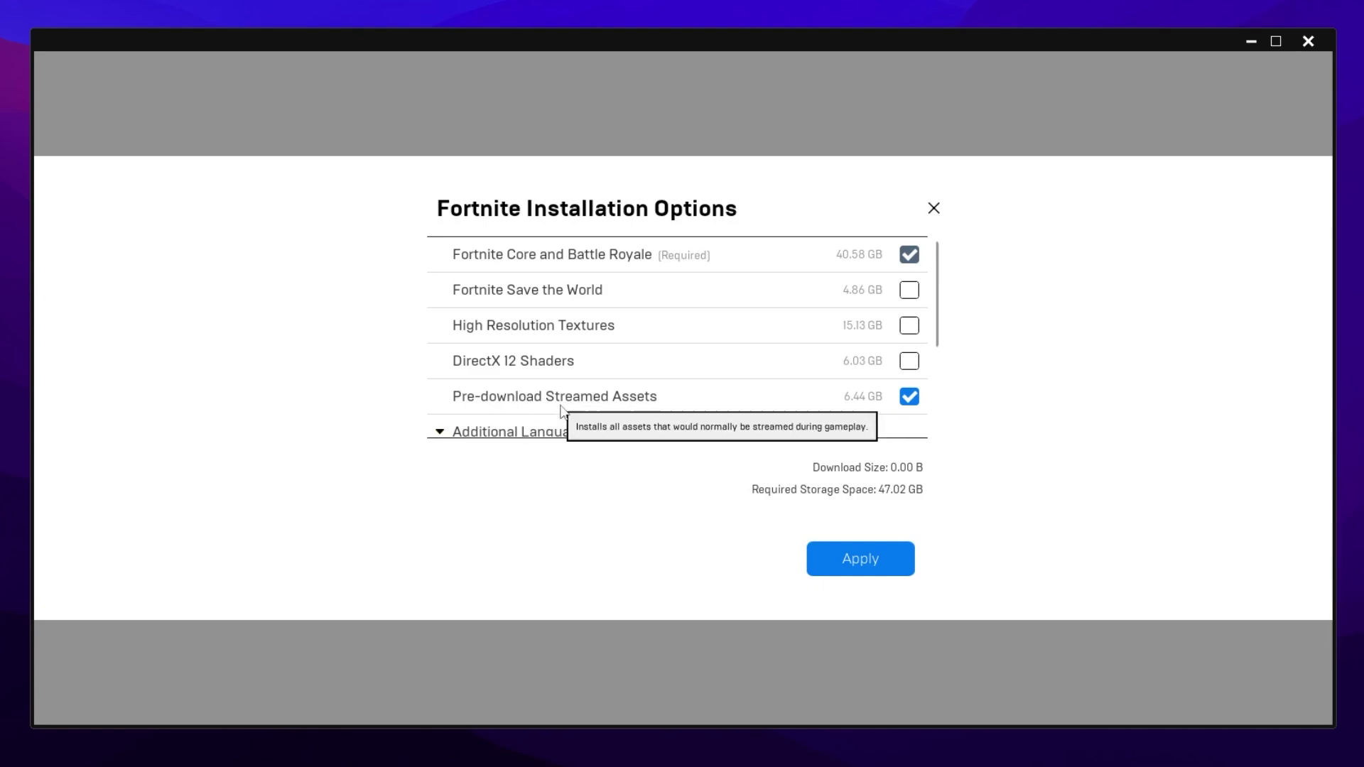
scroll(594, 395, down, 1)
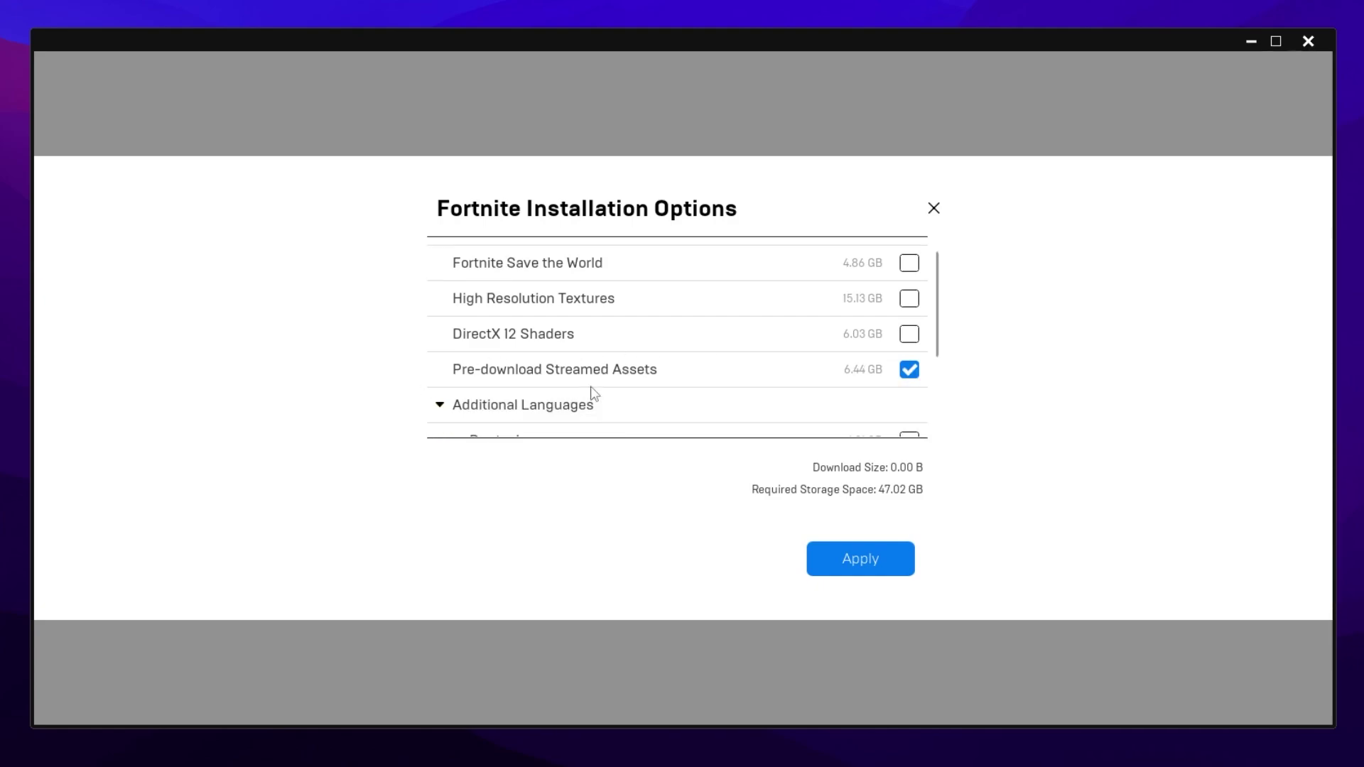
click(871, 565)
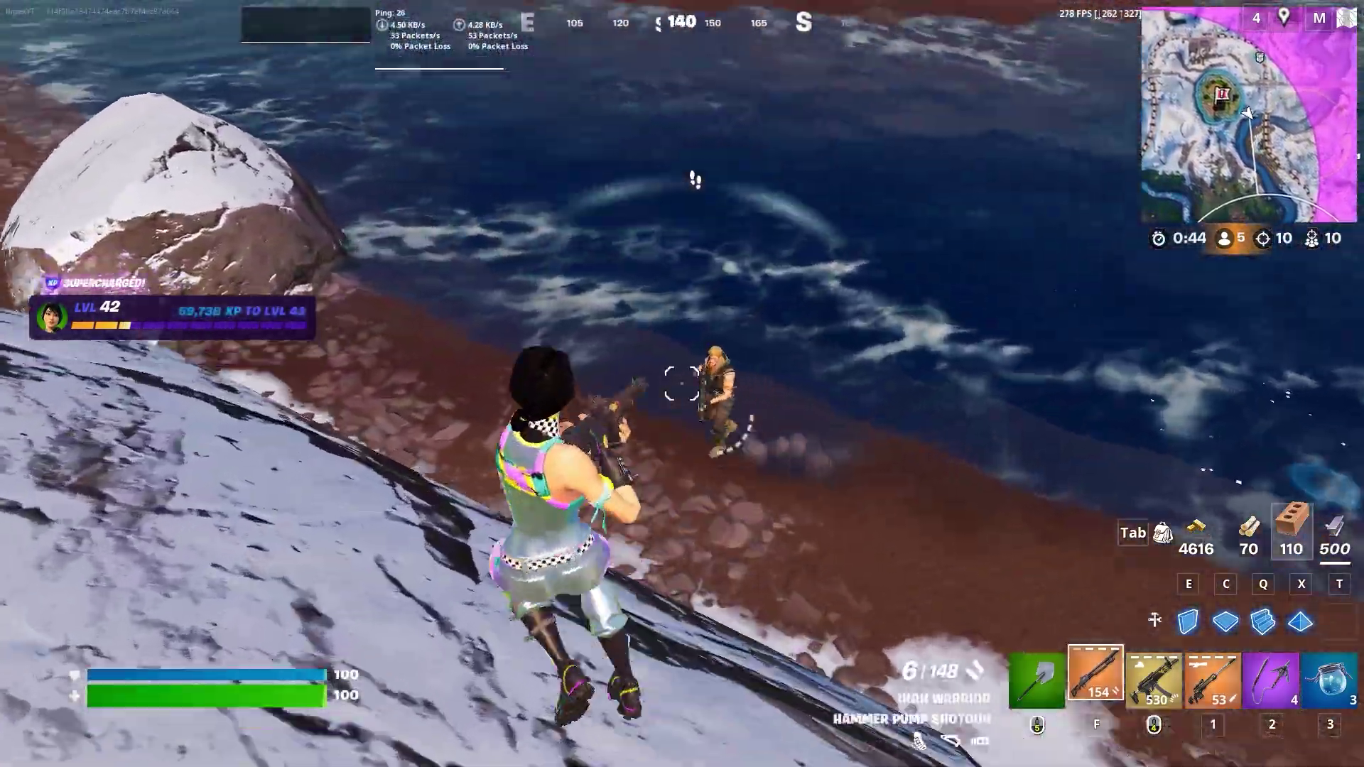
Step: Shotgun the nearby enemy, then use the Grapple Blade to reach the stone bridge
click(682, 384)
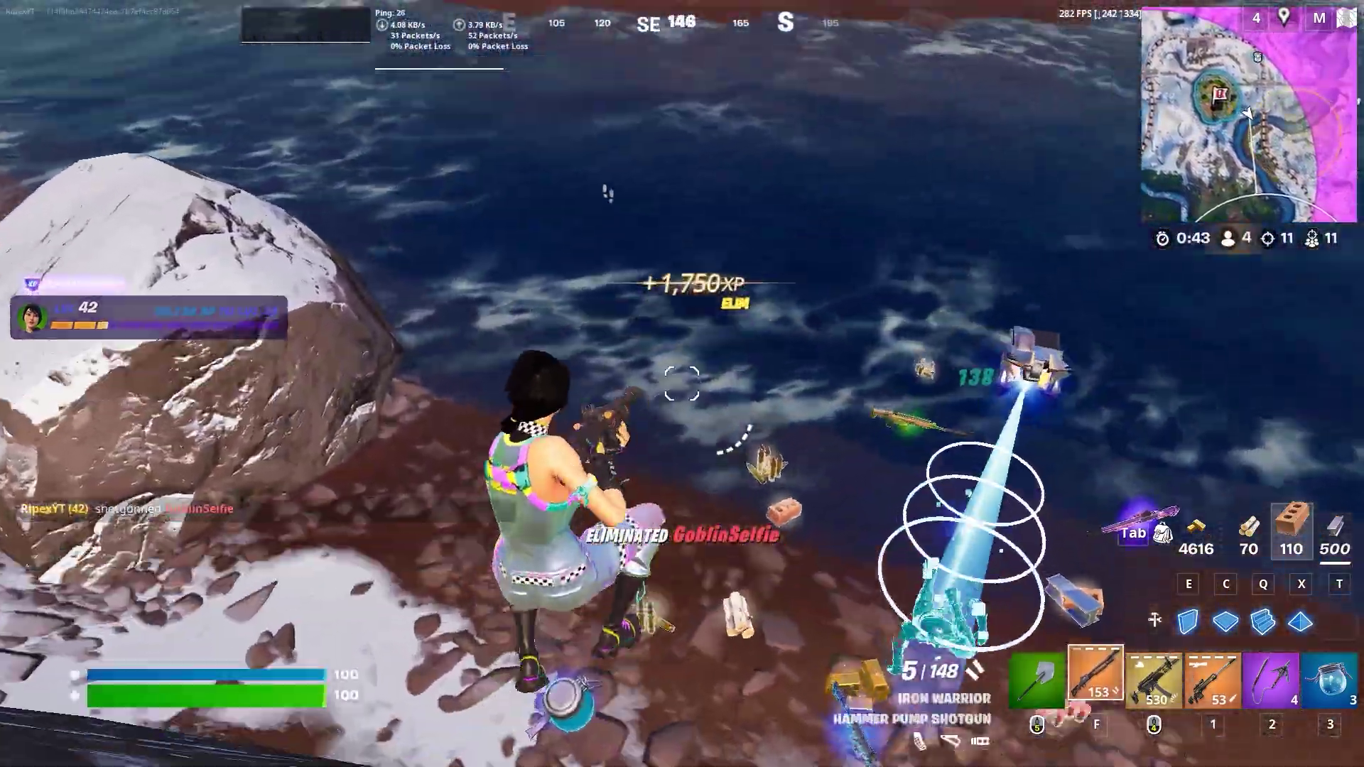
key(1)
key(2)
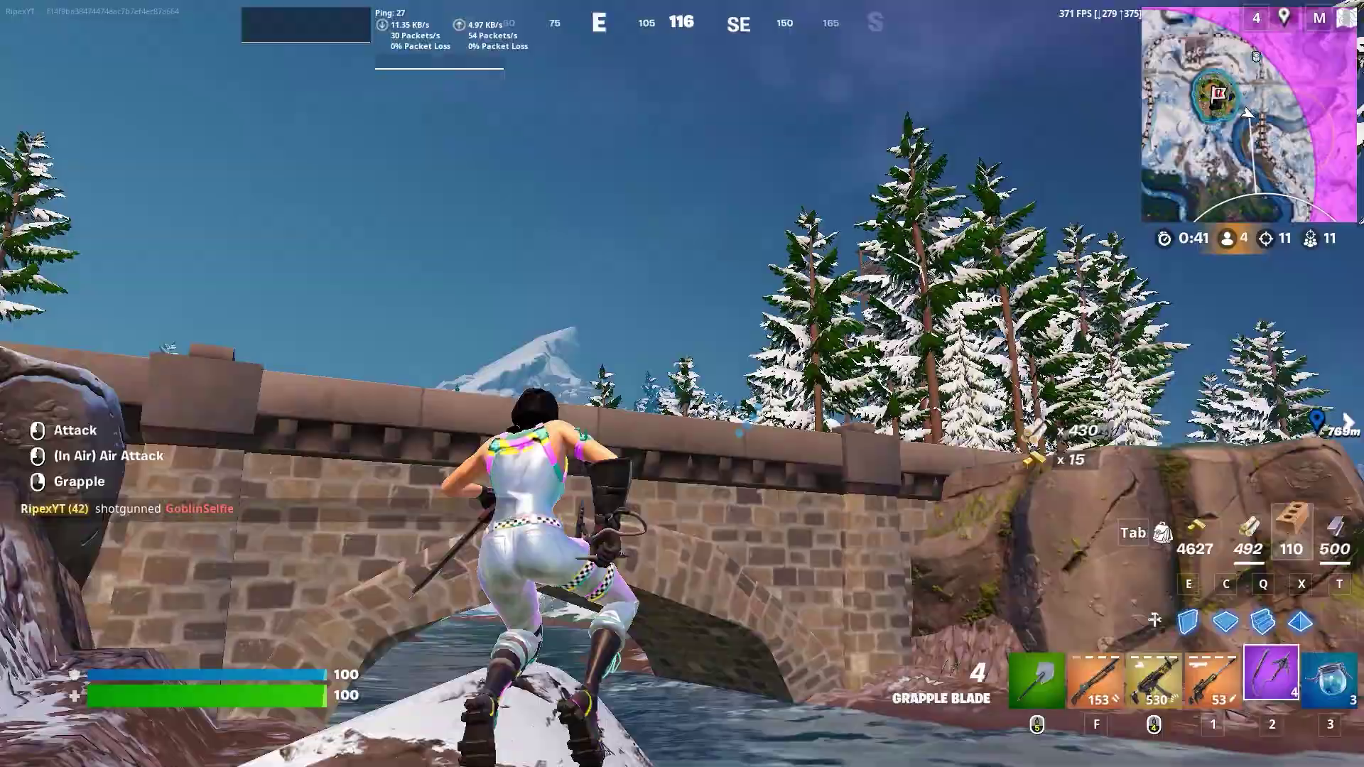